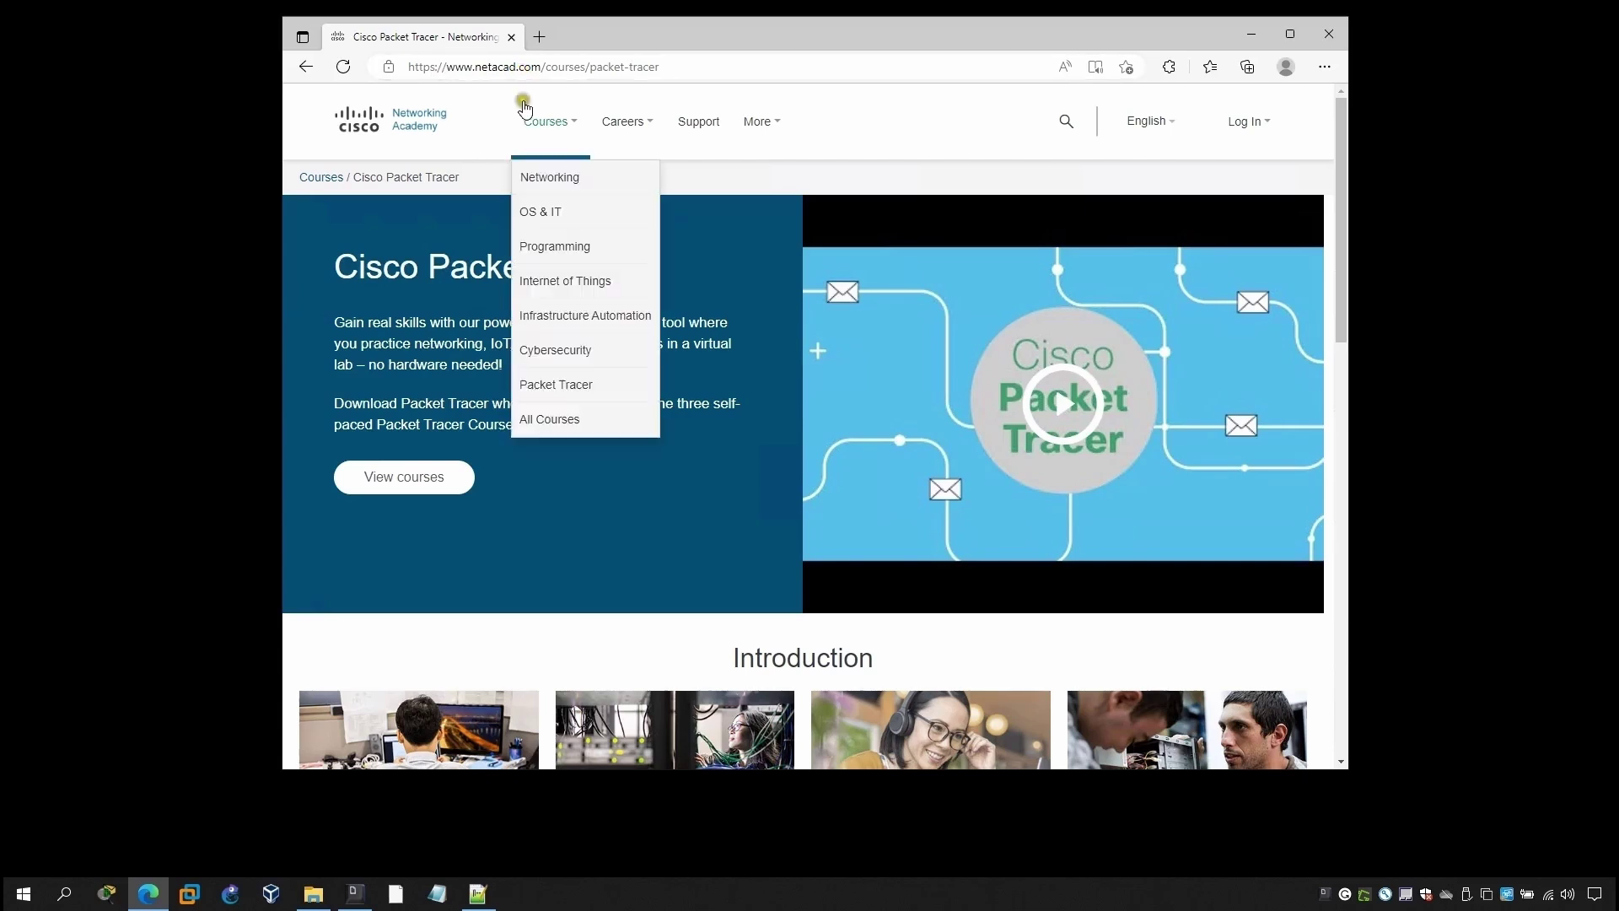
# Log in to NetAcad with the account e-mail and password, dismissing the cookie banner
pyautogui.moveTo(1246, 123)
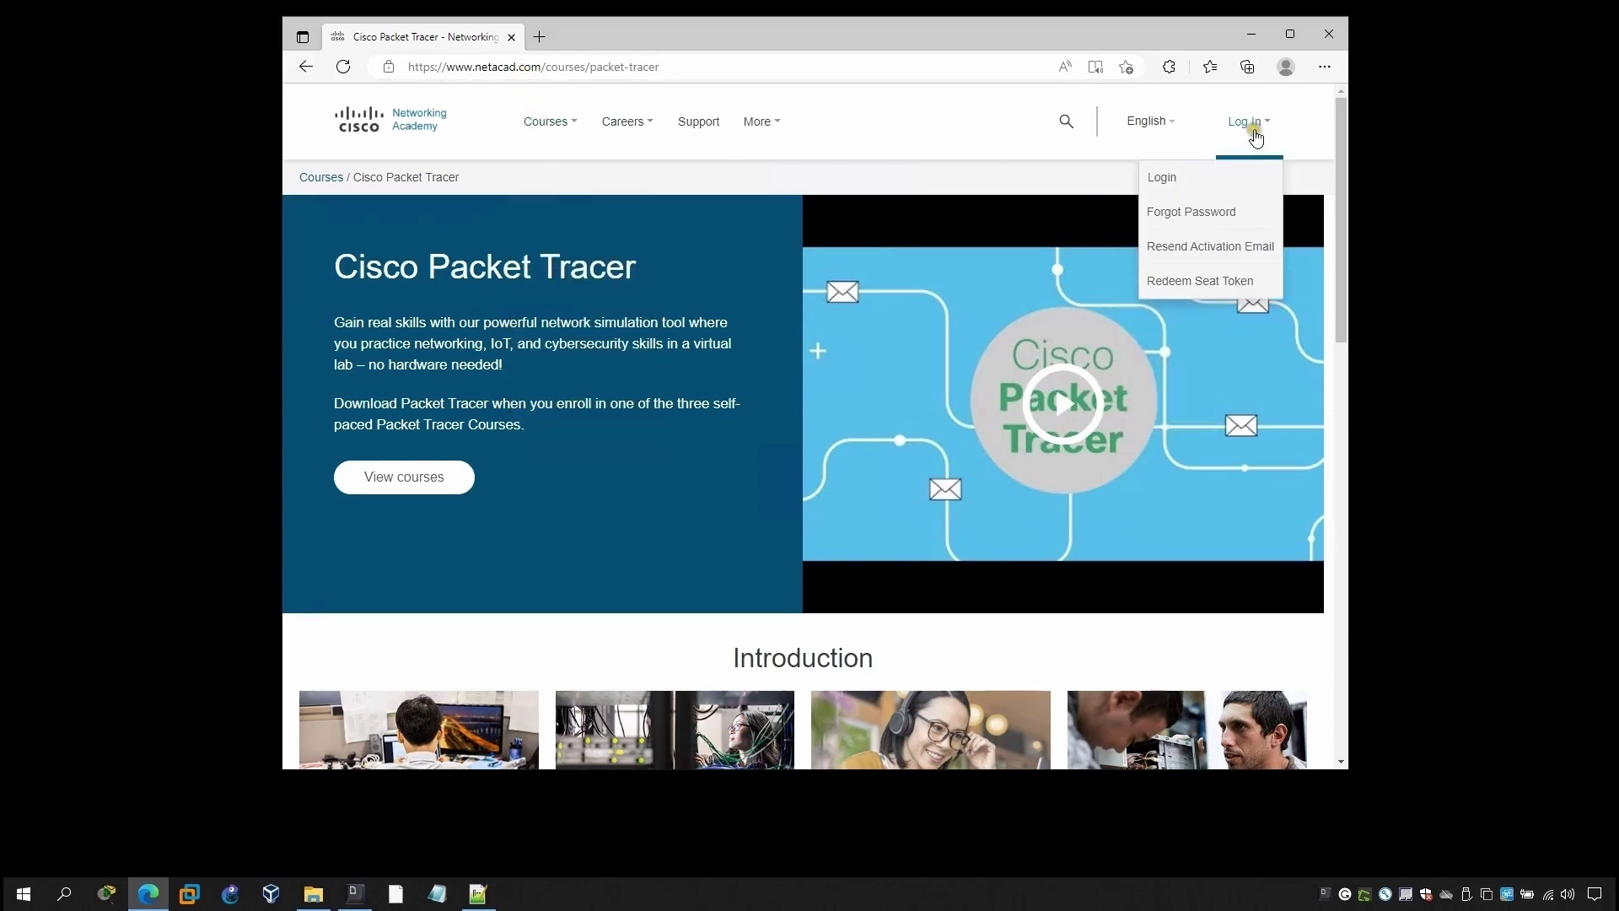
pyautogui.click(1185, 179)
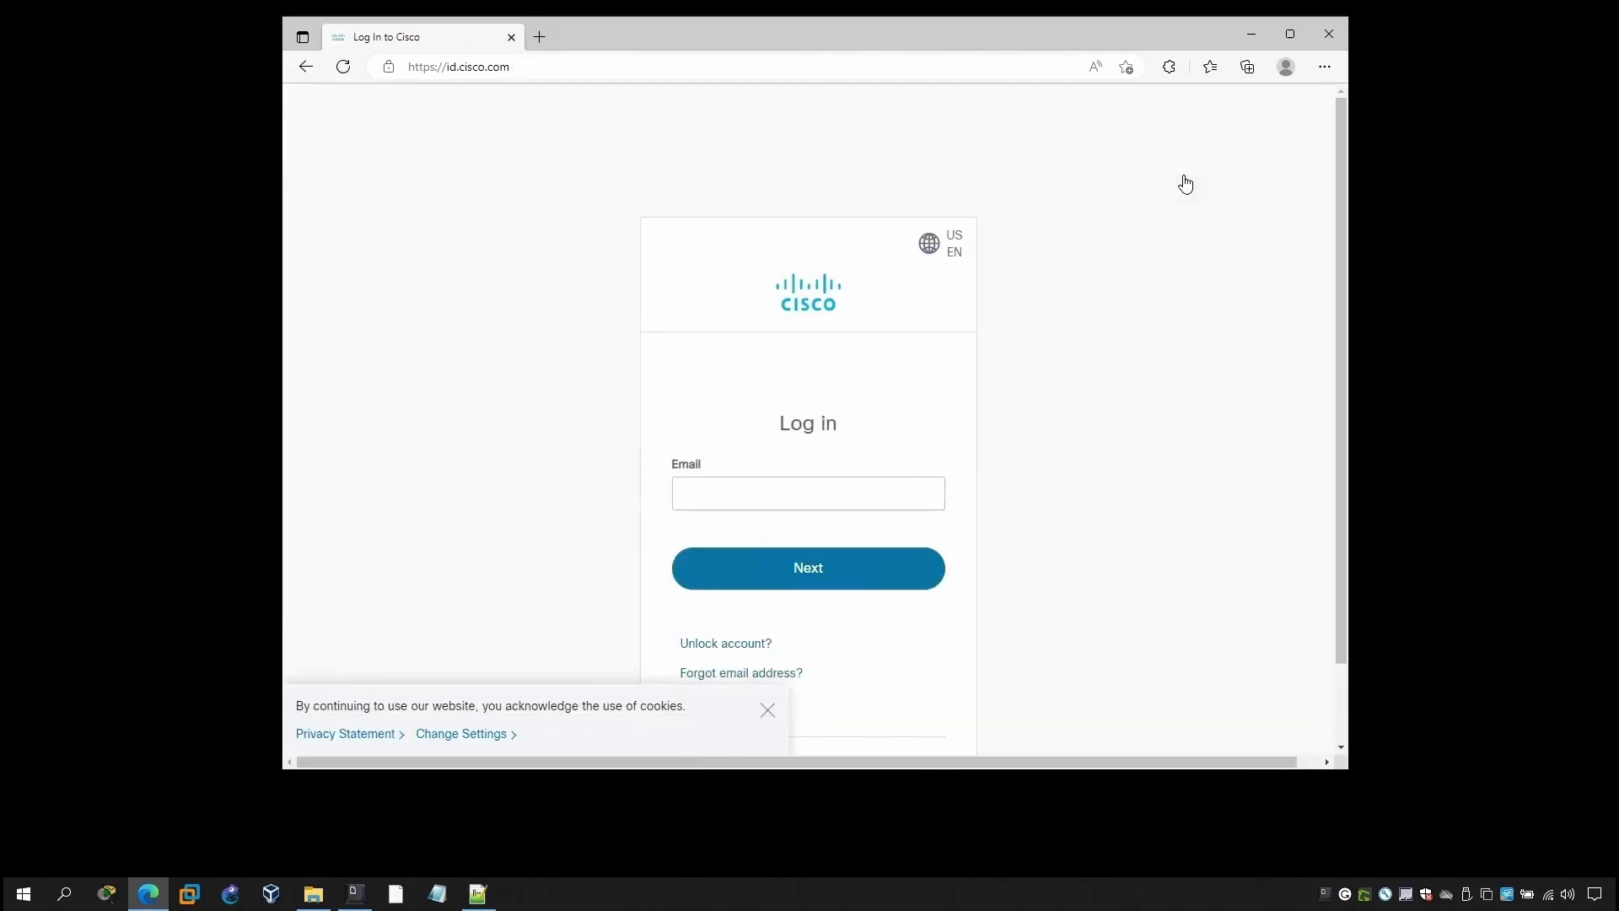
pyautogui.click(766, 710)
pyautogui.click(795, 493)
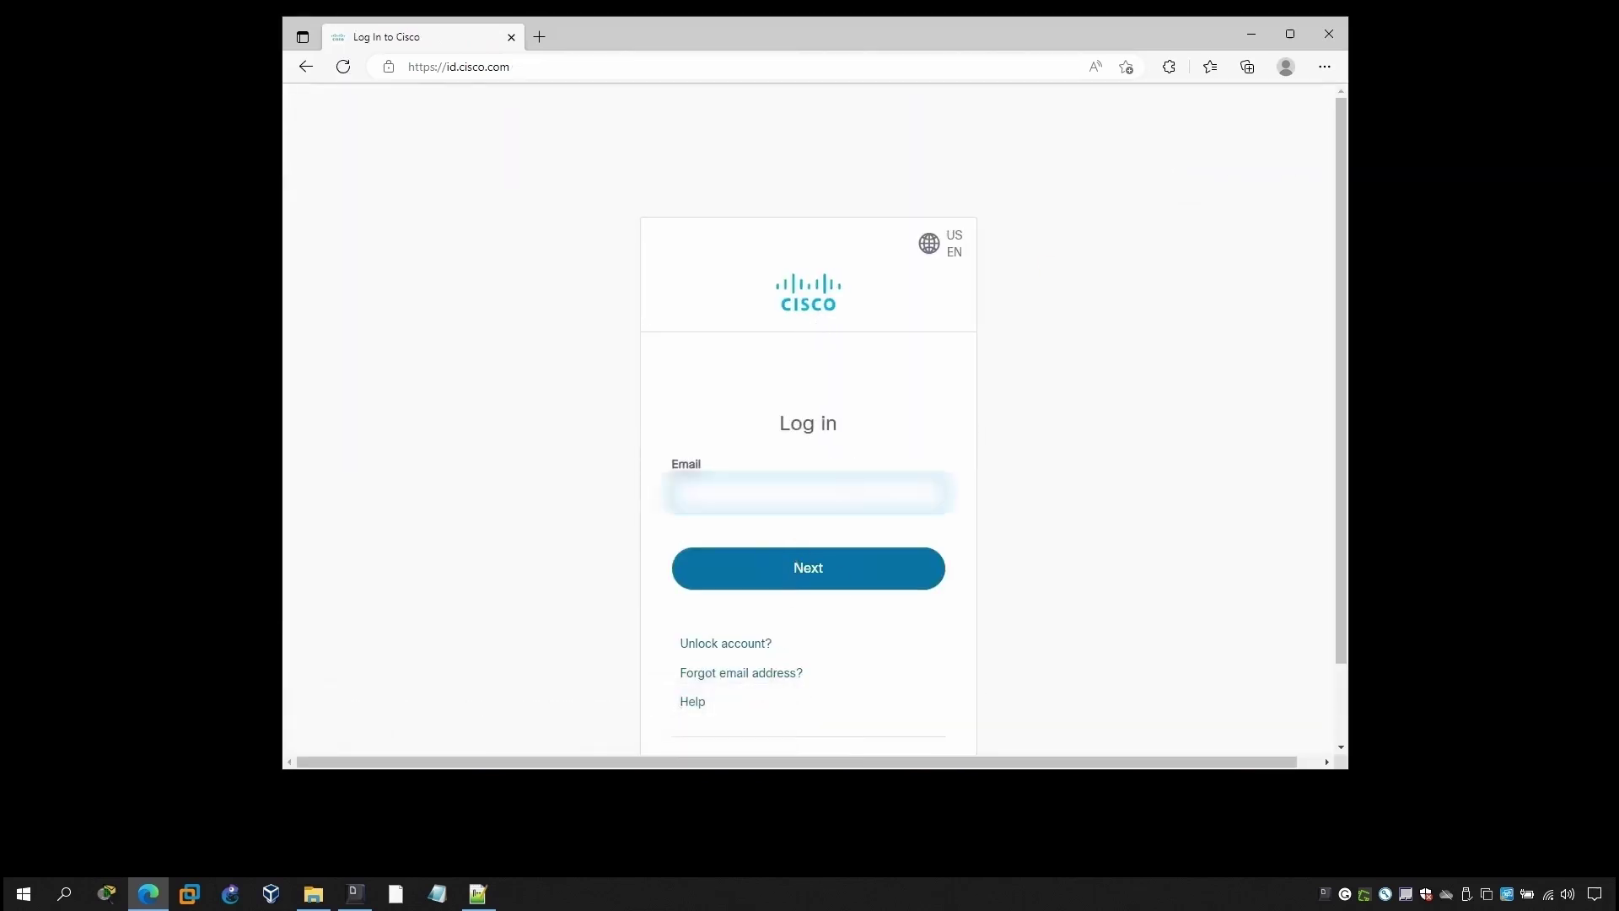
pyautogui.press('Return')
pyautogui.write('••••')
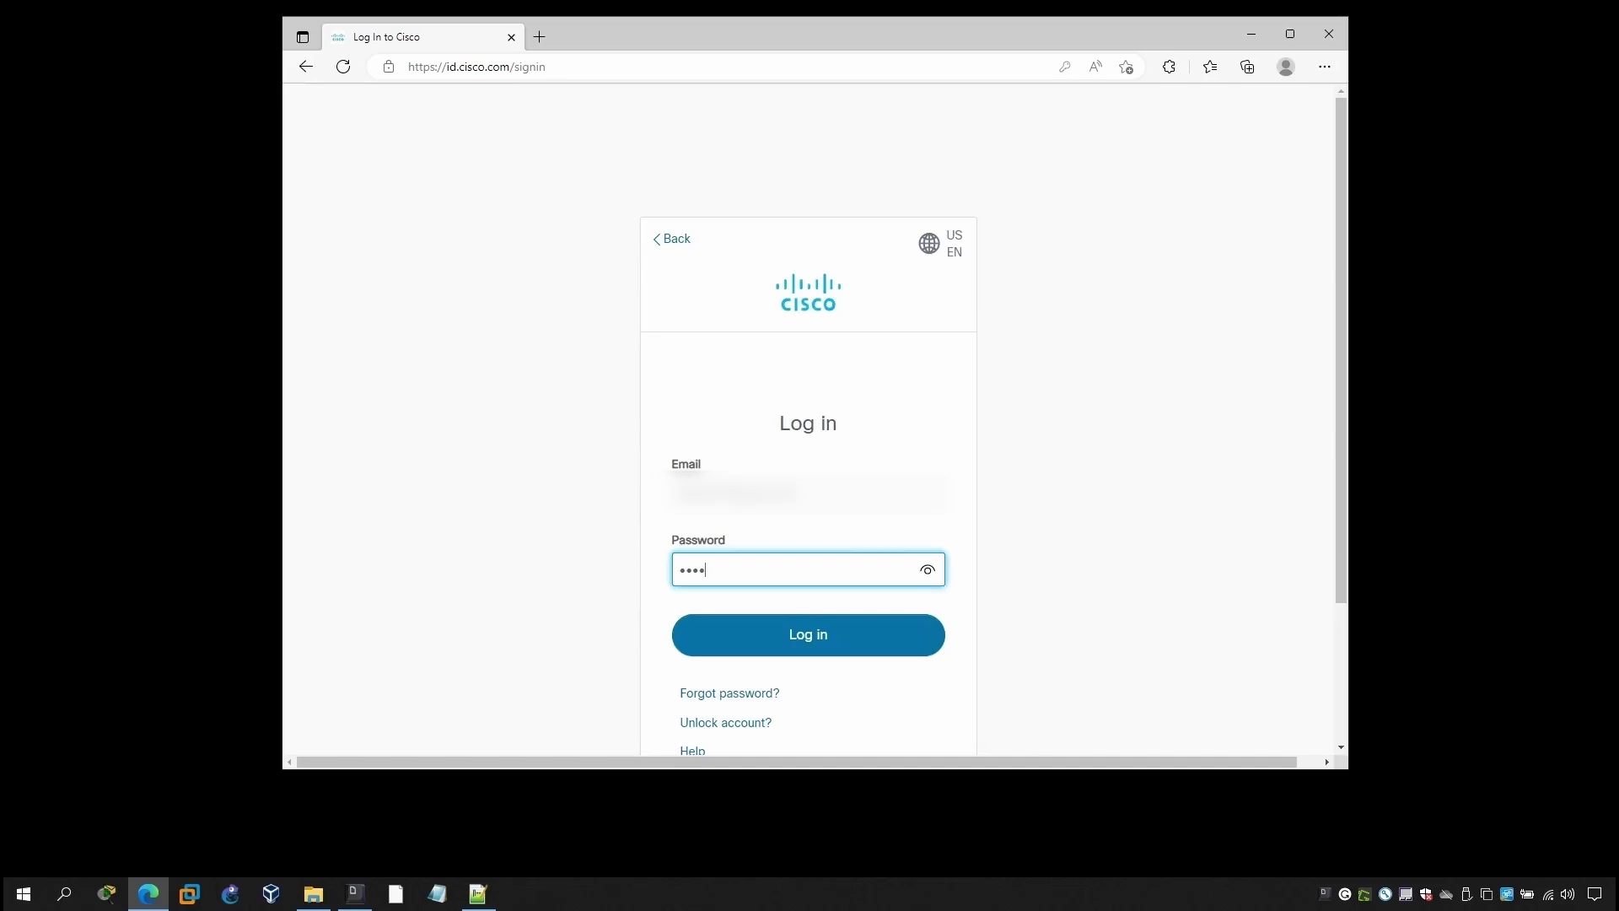
pyautogui.write('••••••')
pyautogui.press('Return')
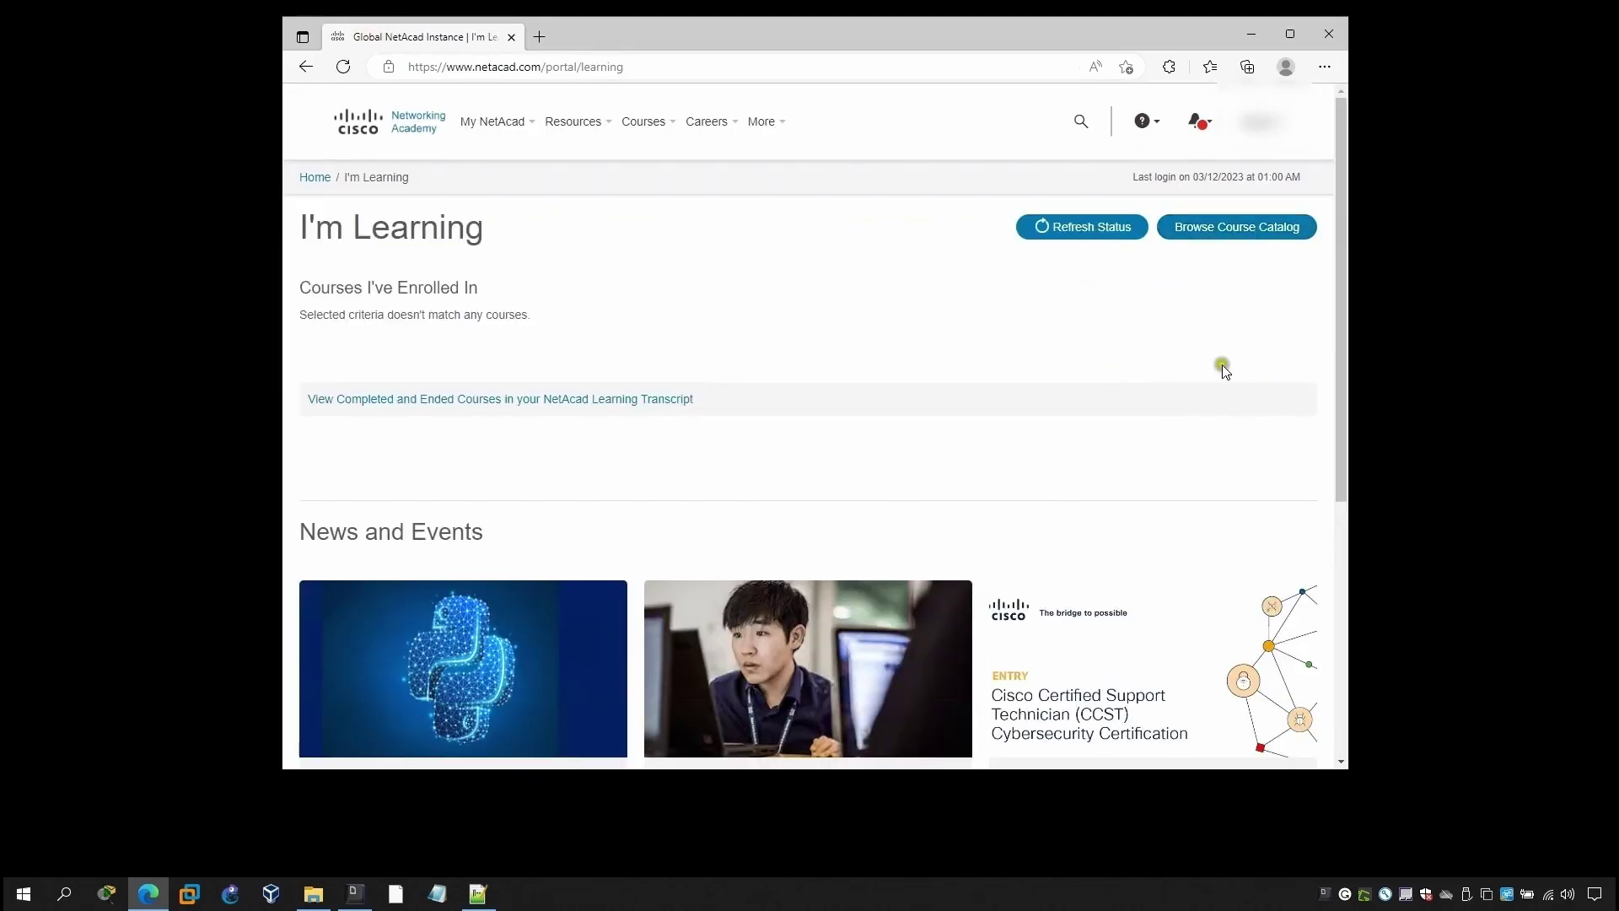
# From Resources > Download Packet Tracer, download the Windows Desktop 8.2.1 English 64 Bit installer
pyautogui.moveTo(573, 123)
pyautogui.click(567, 253)
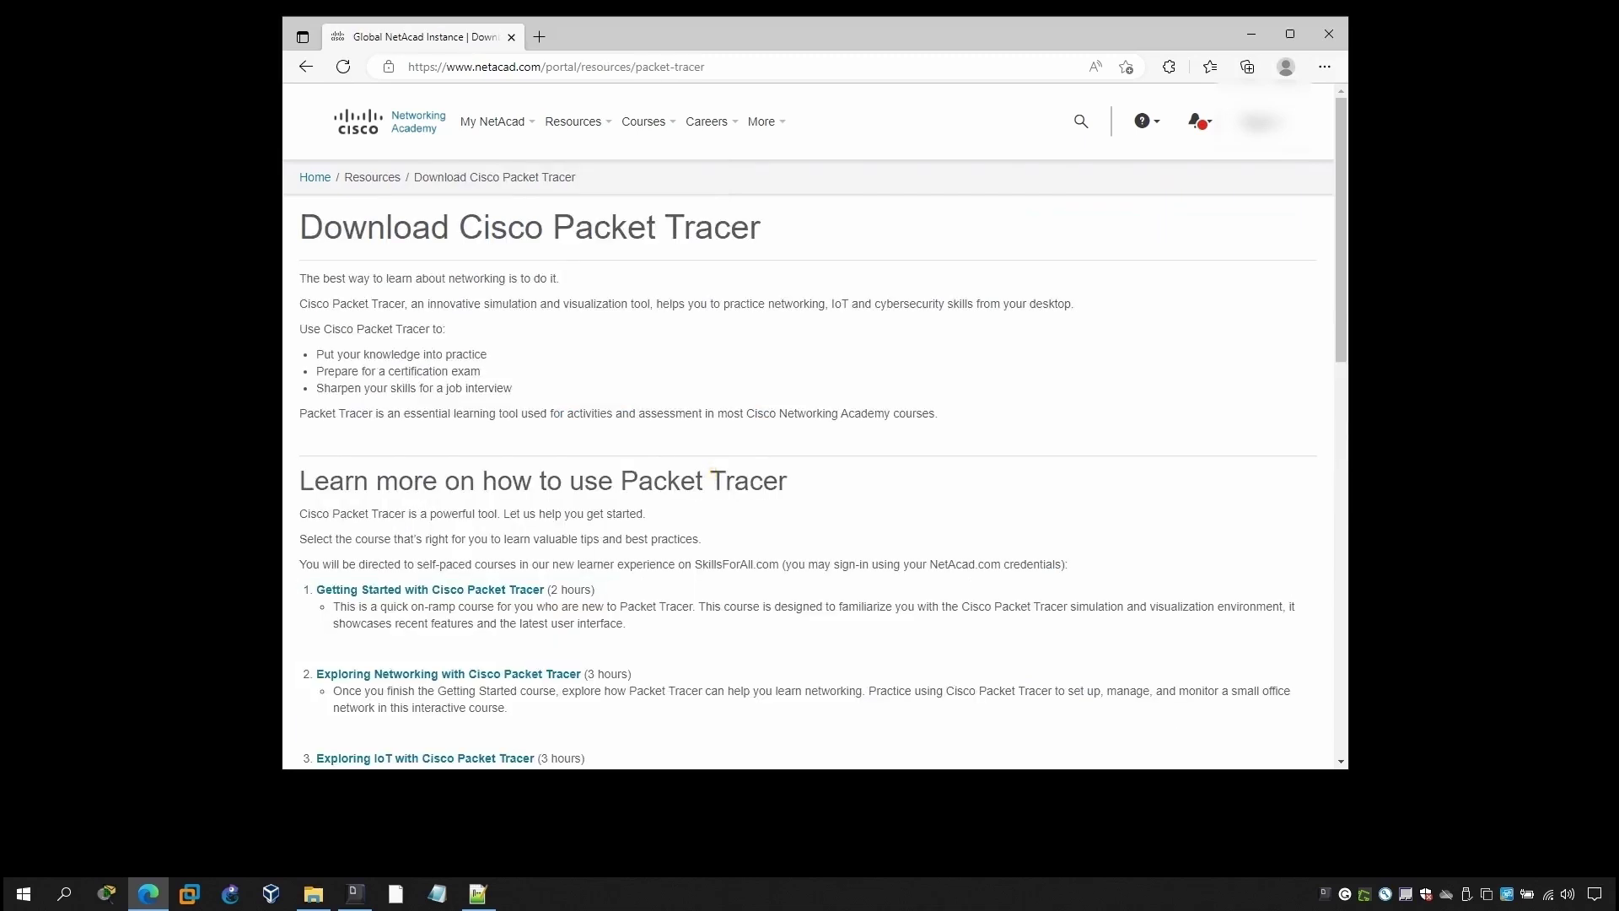
pyautogui.scroll(-3, 809, 421)
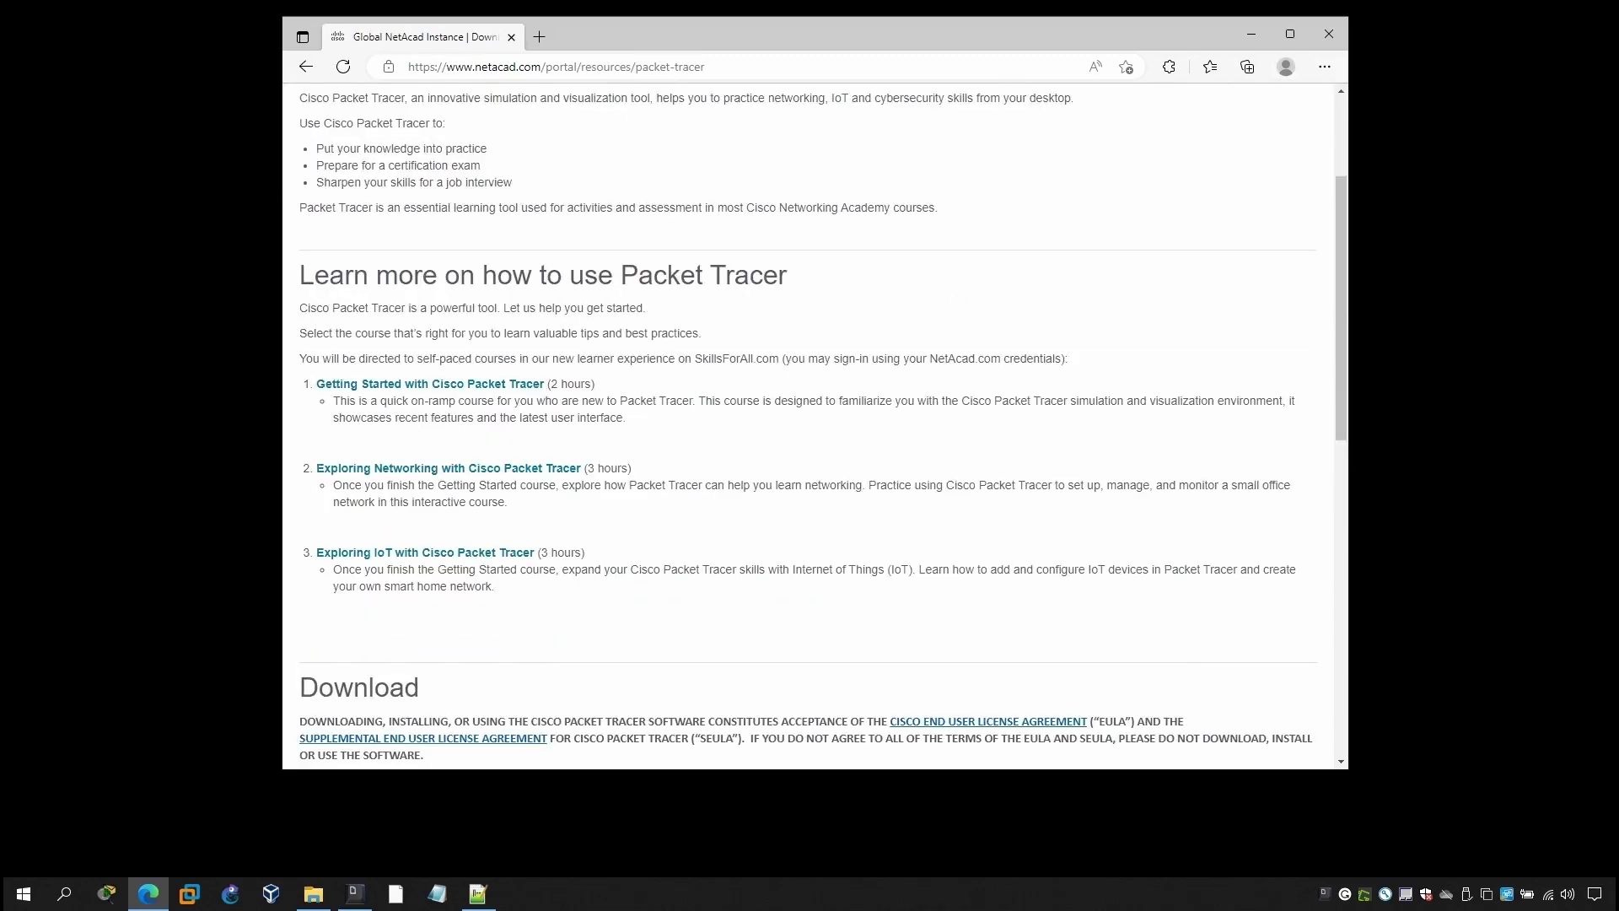
pyautogui.scroll(3, 391, 390)
pyautogui.scroll(-6, 494, 434)
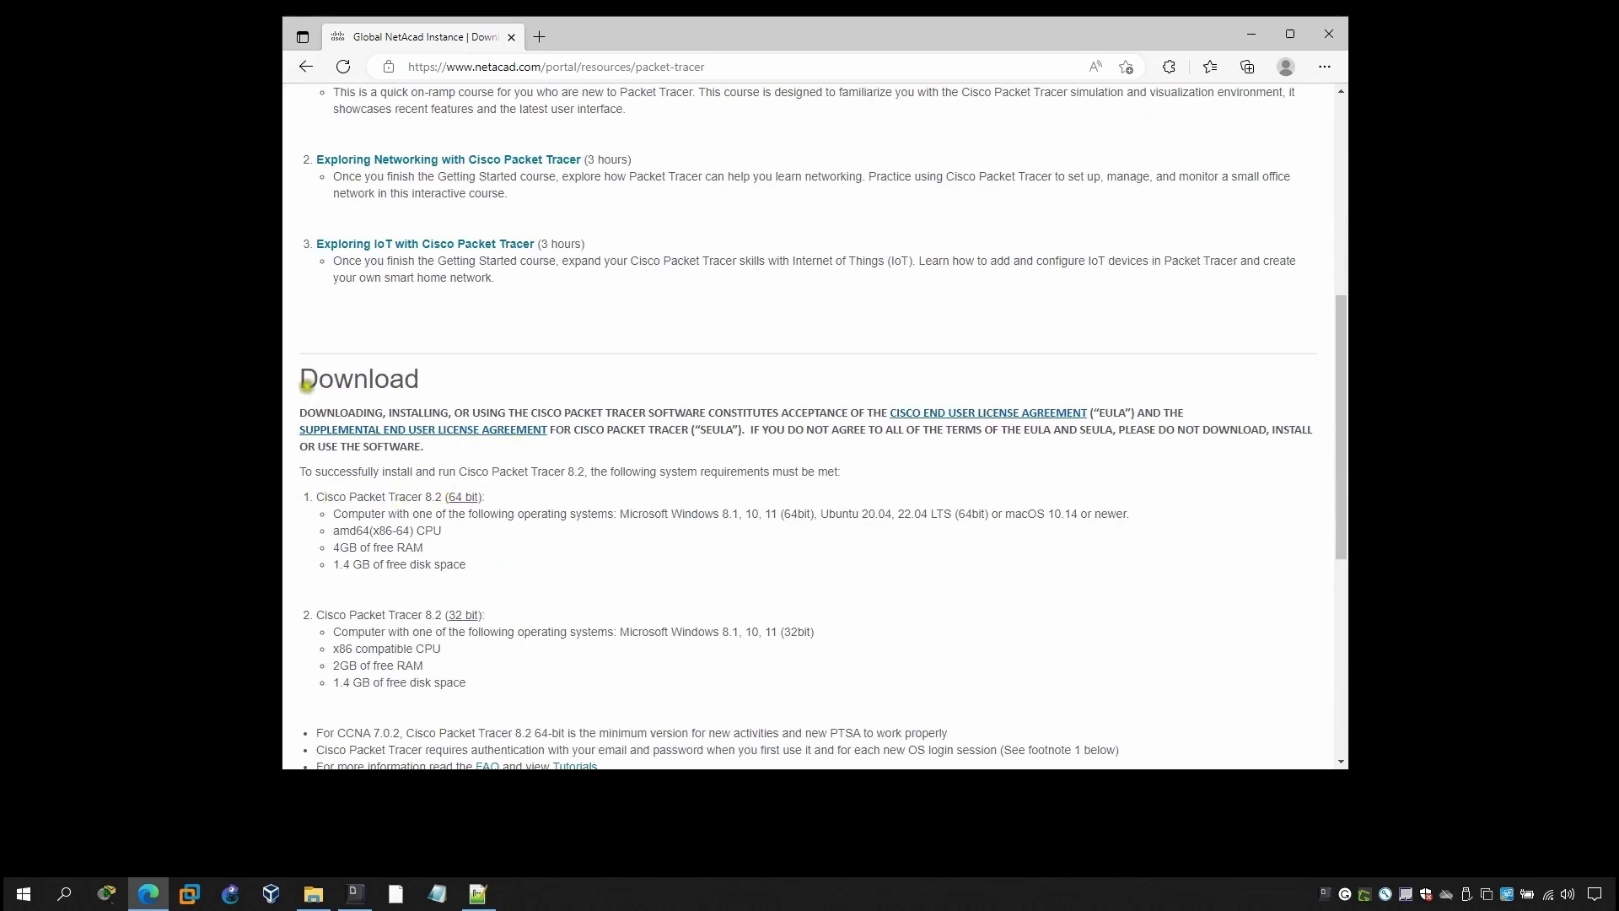
pyautogui.moveTo(301, 379); pyautogui.dragTo(426, 381)
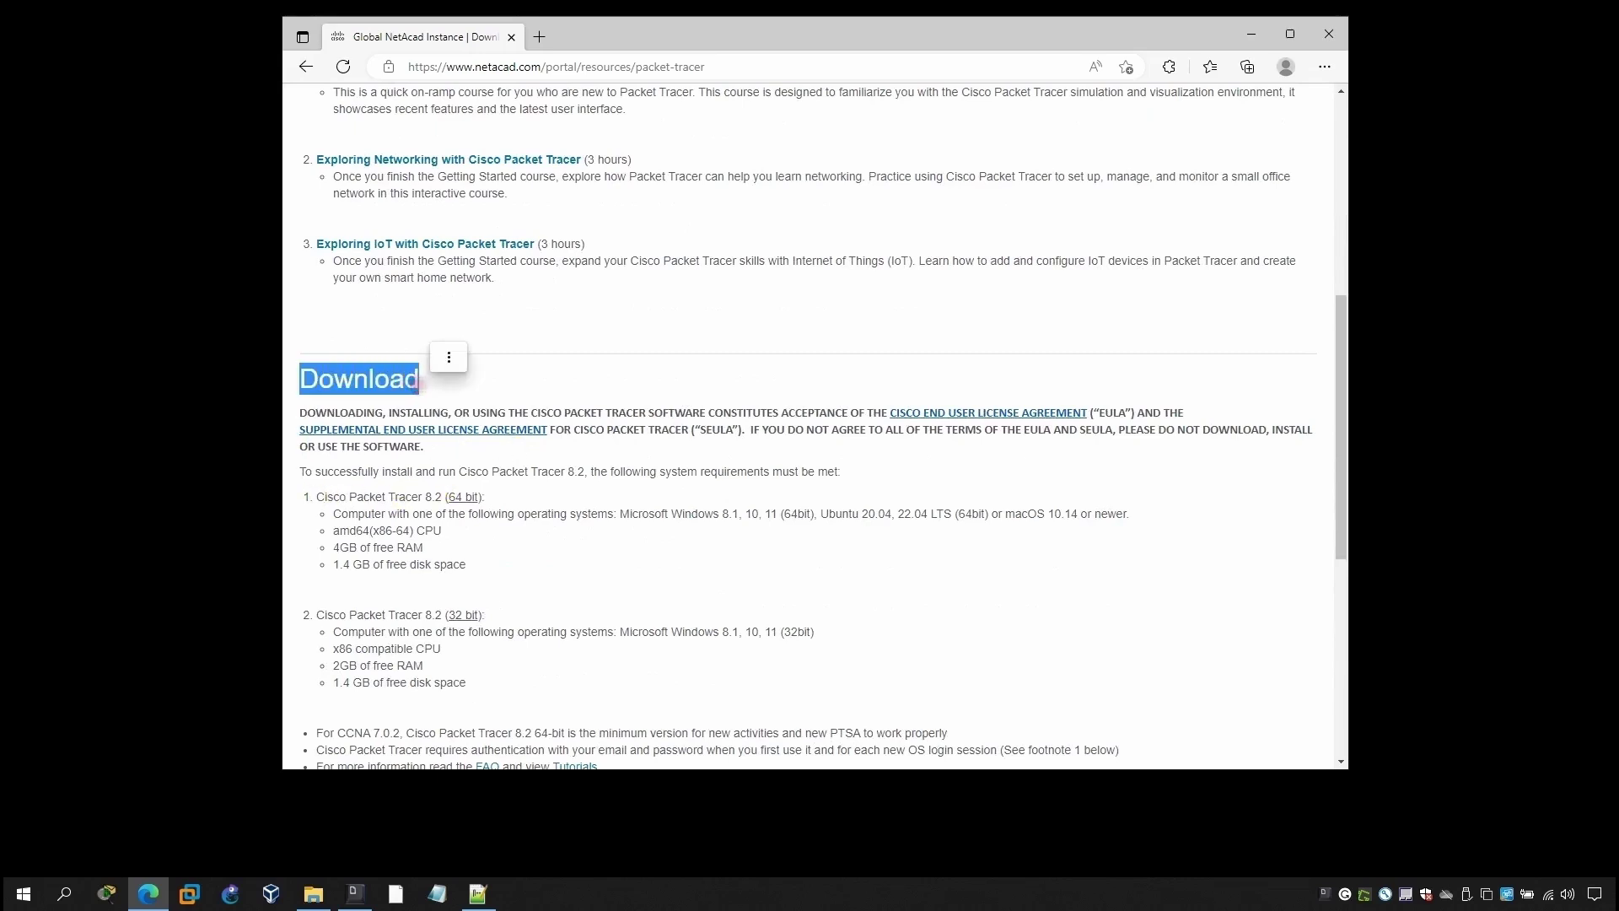
pyautogui.click(479, 405)
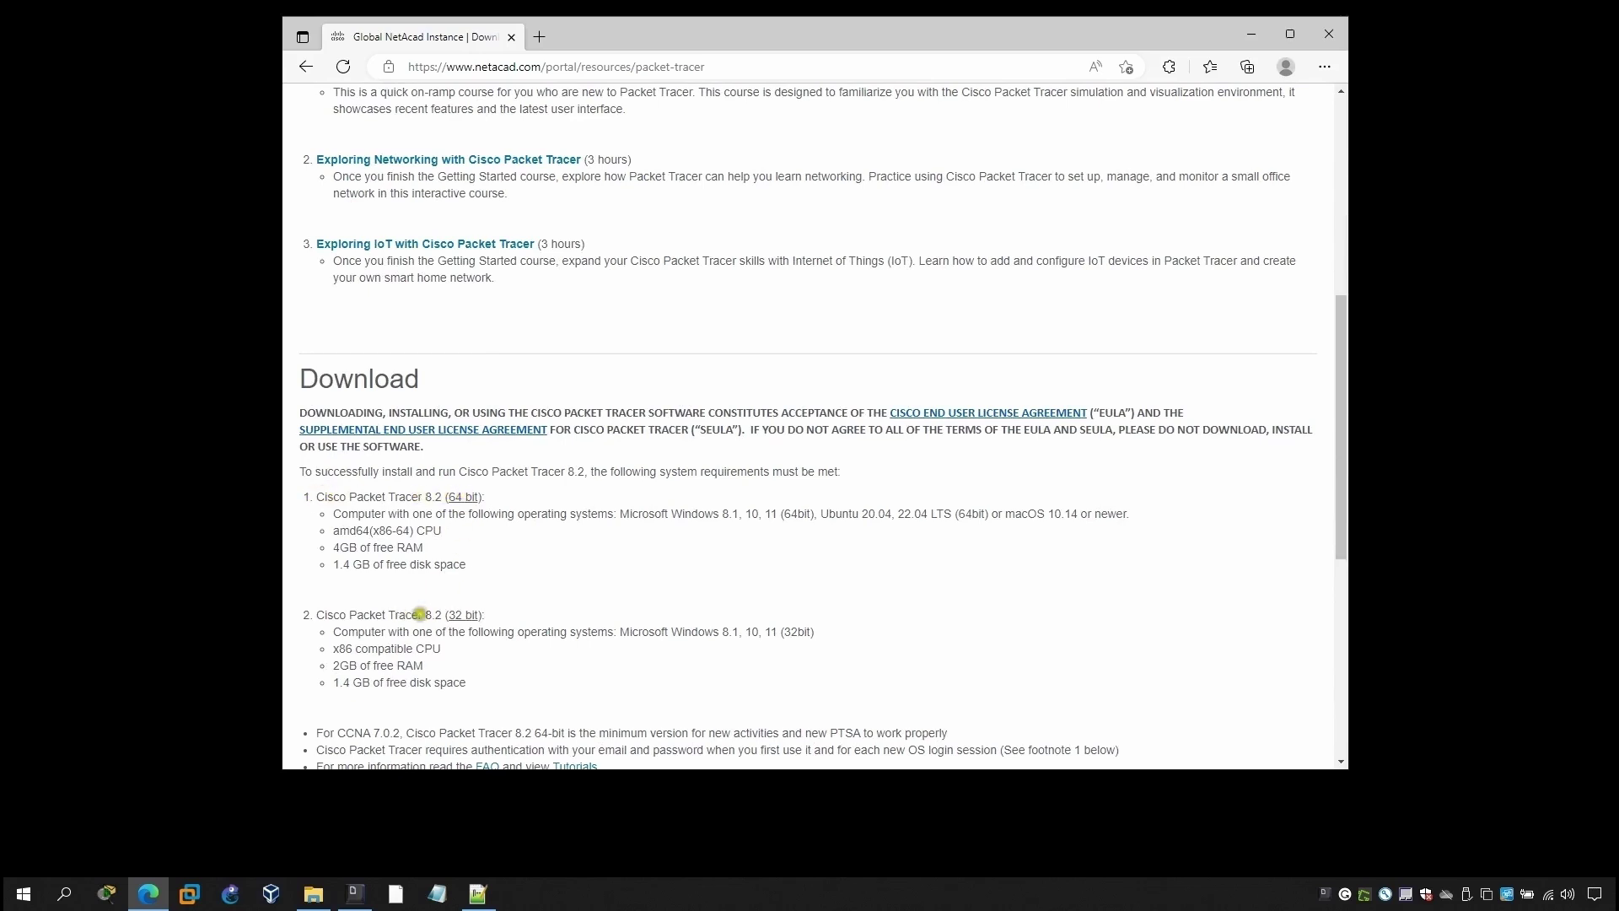
pyautogui.scroll(-2, 500, 624)
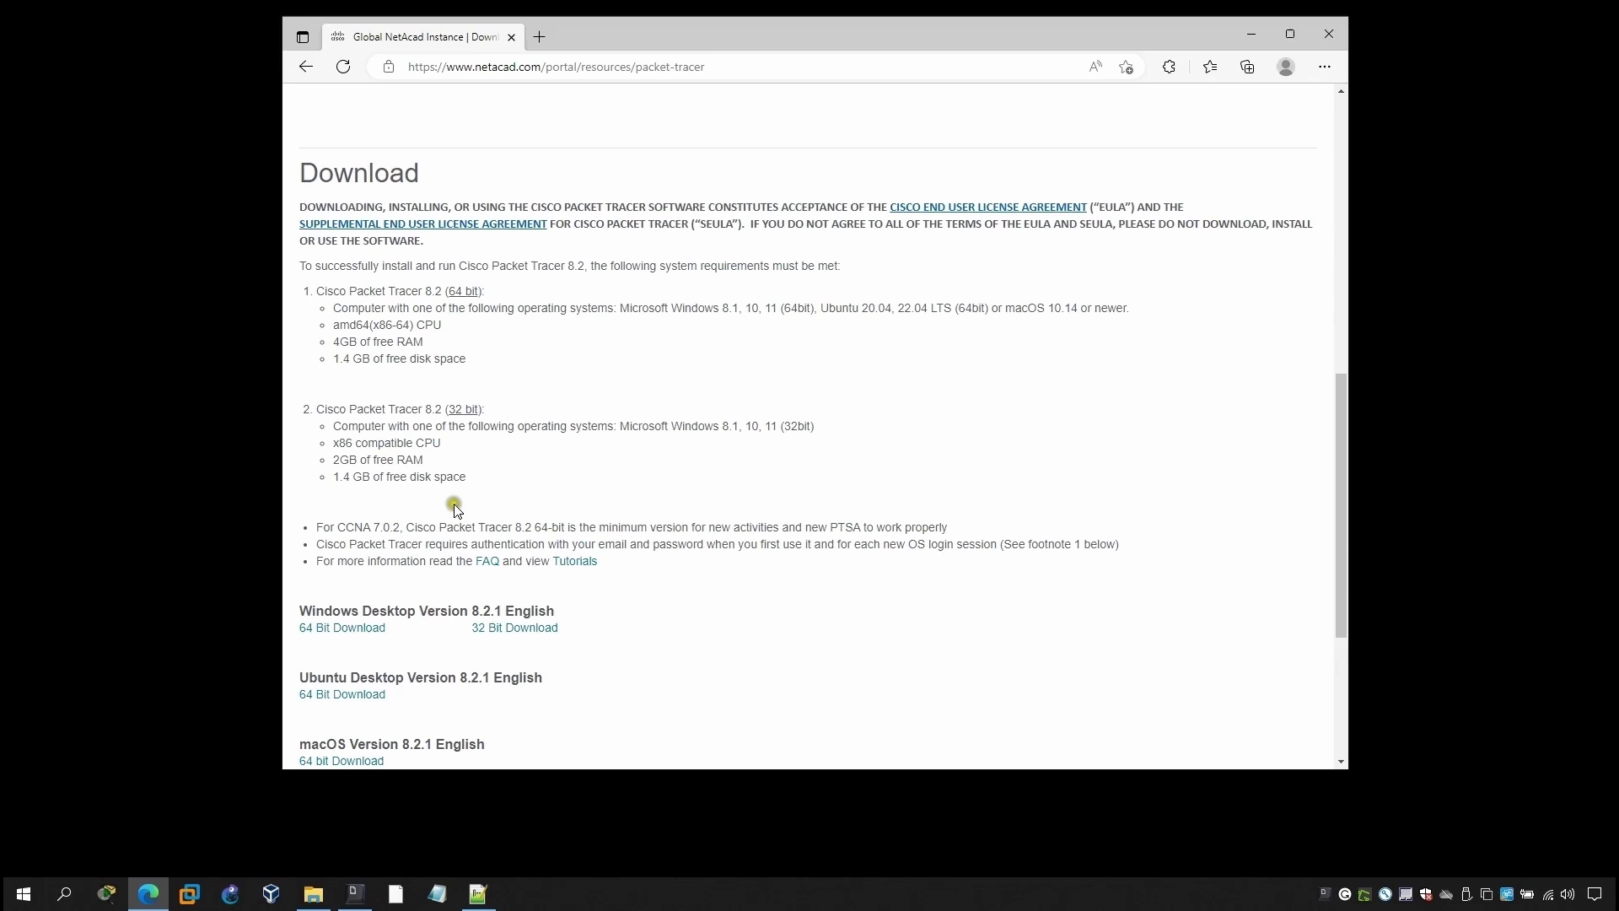
pyautogui.click(332, 633)
pyautogui.scroll(-3, 384, 672)
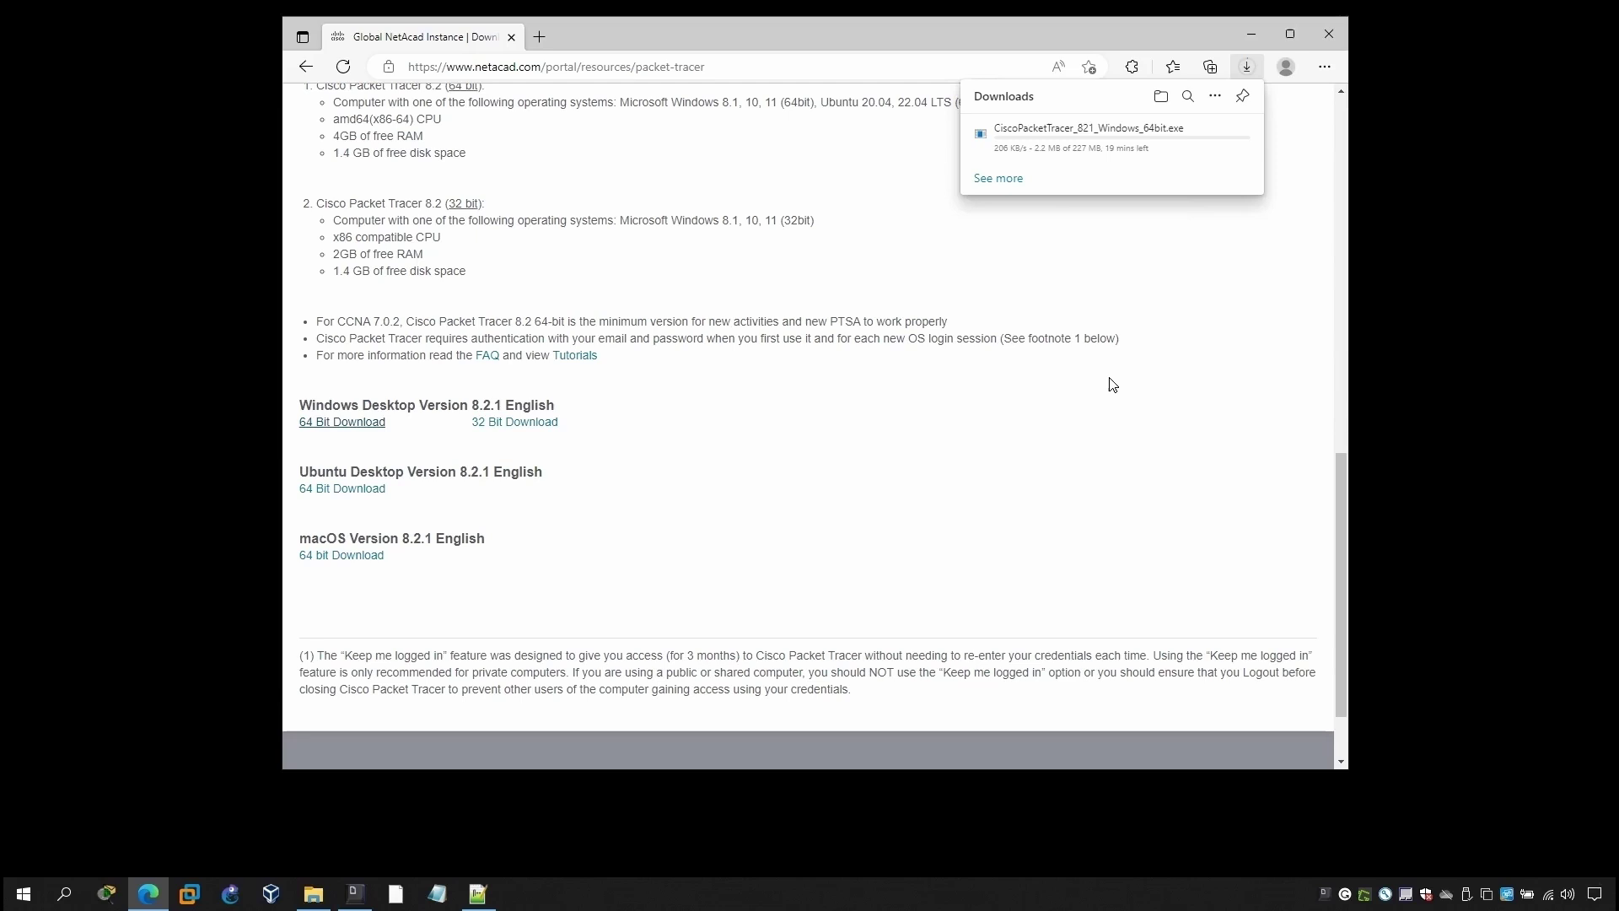
# On the career pathways and certifications page, expand the CCNA: Introduction to Networks card
pyautogui.scroll(15, 1109, 384)
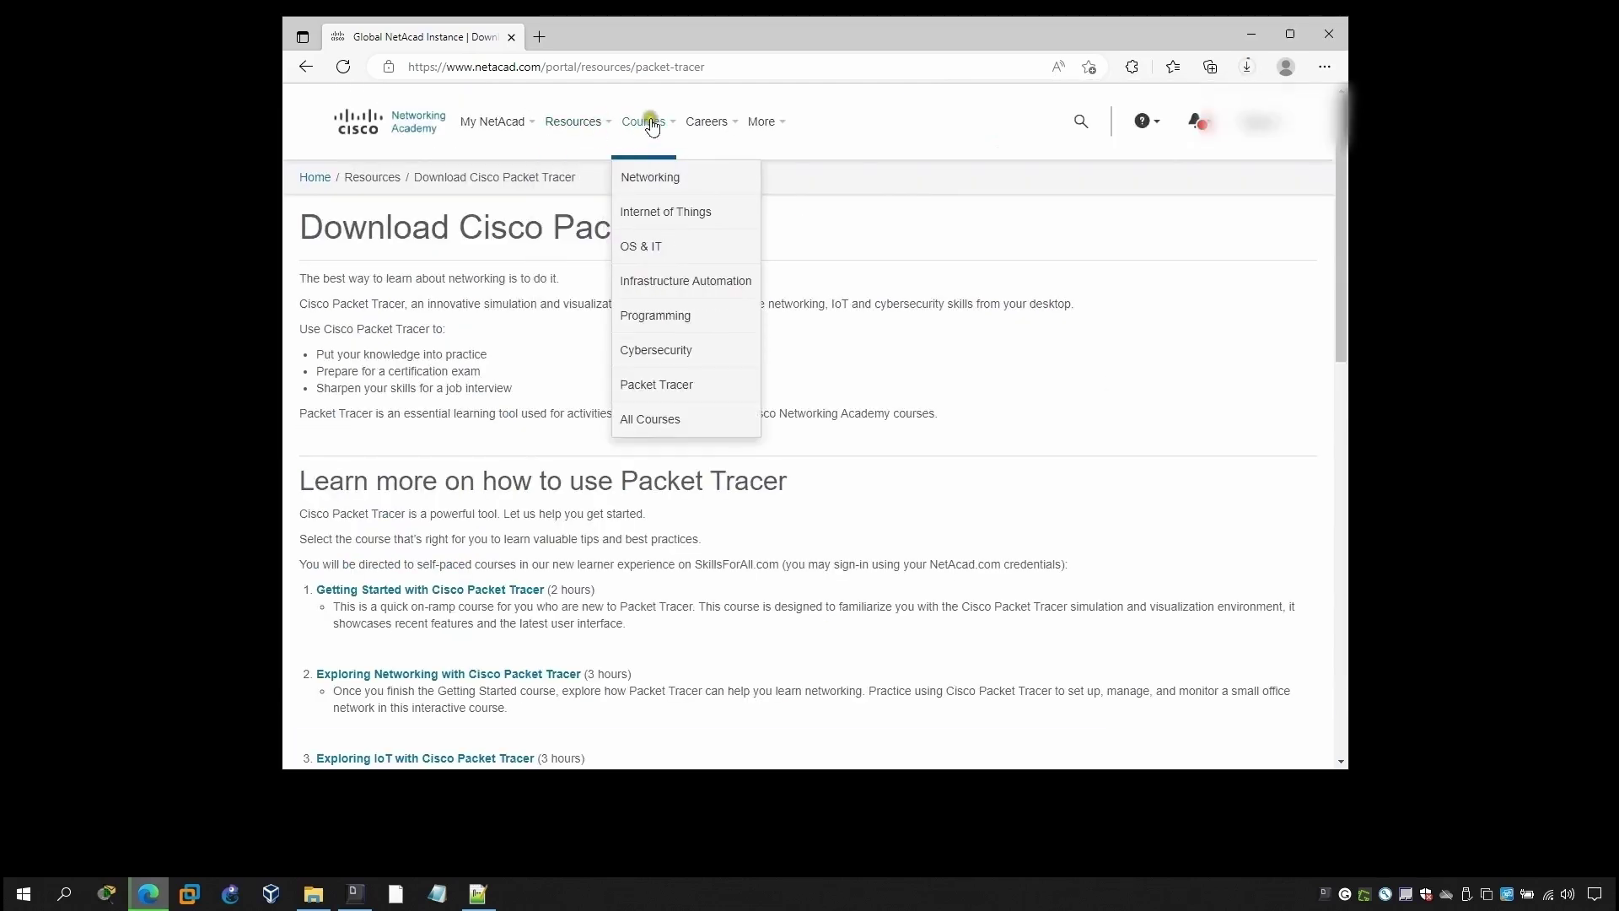
pyautogui.moveTo(725, 137)
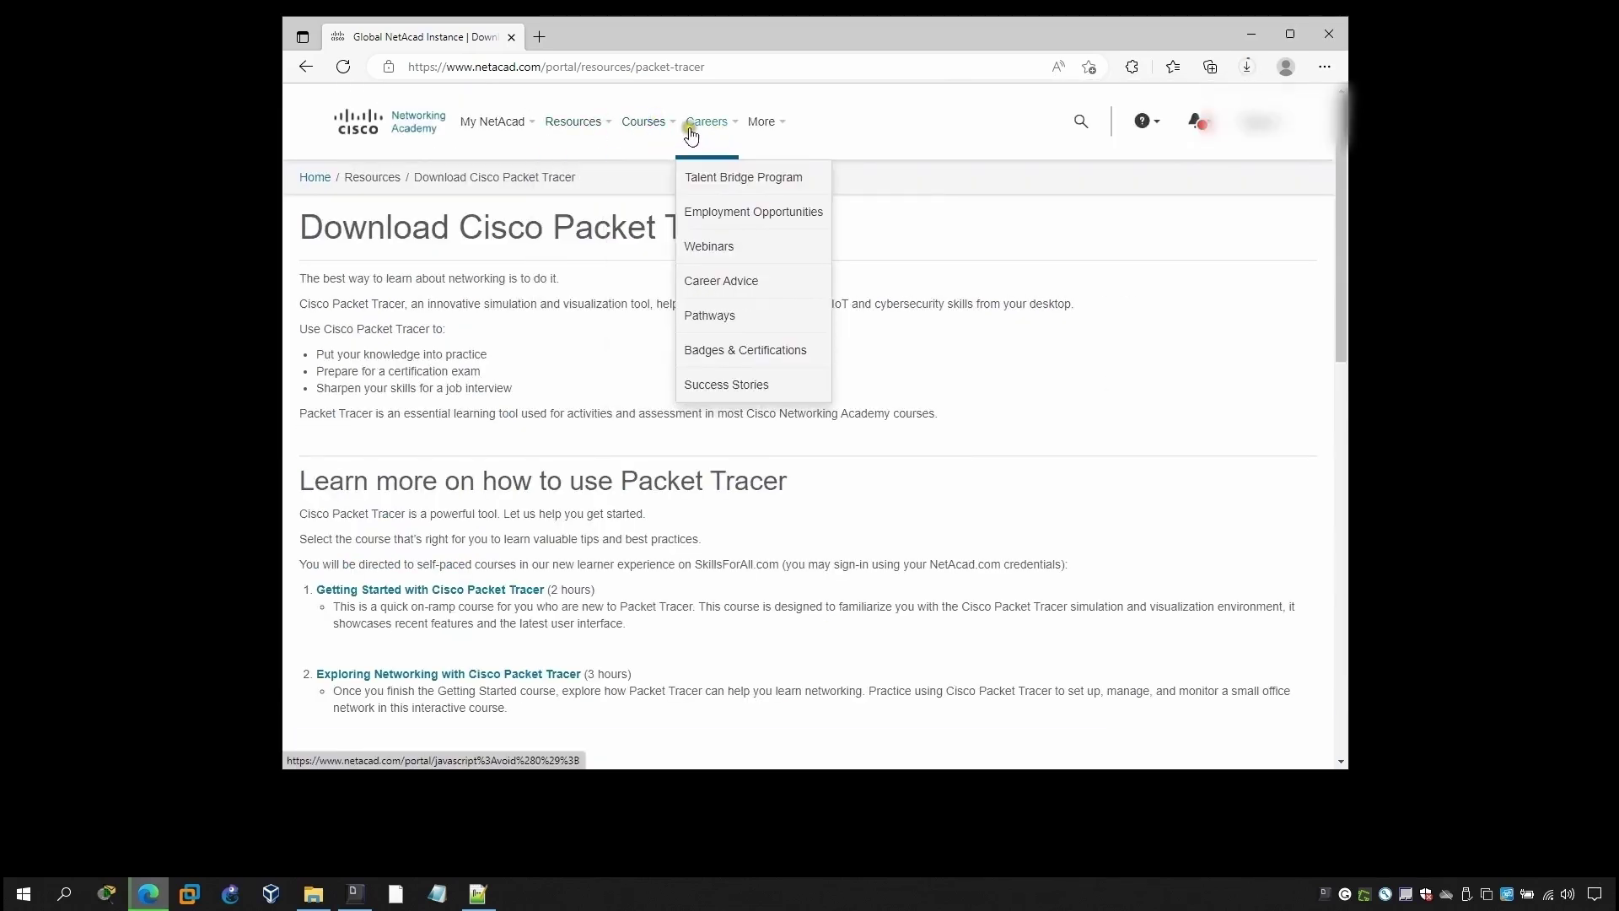
pyautogui.click(716, 317)
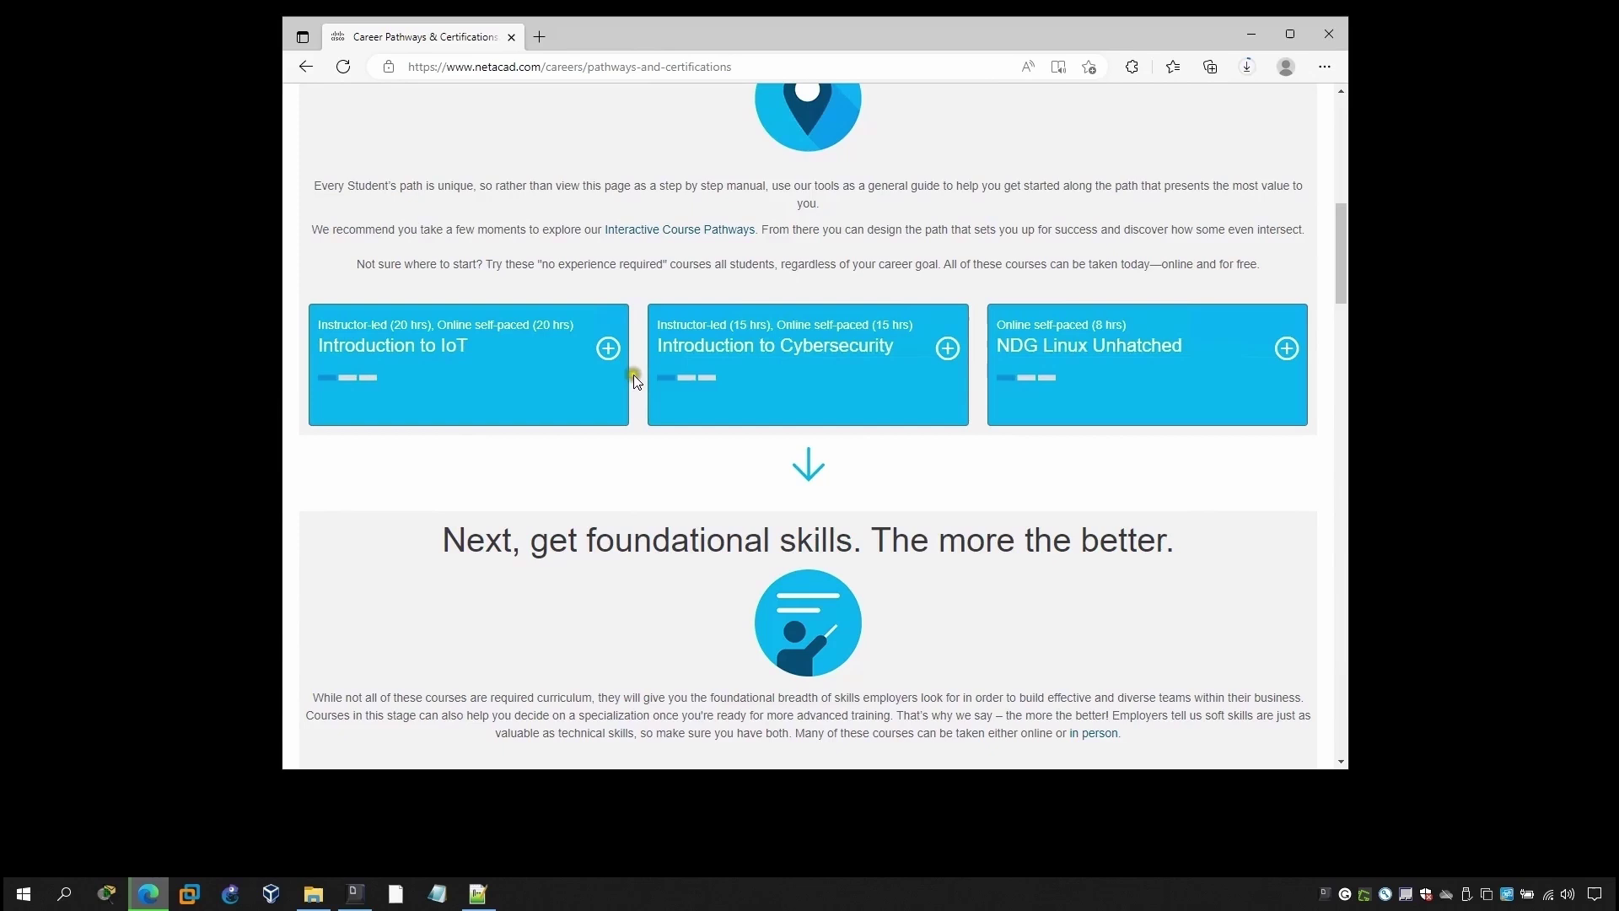
pyautogui.scroll(-7, 842, 447)
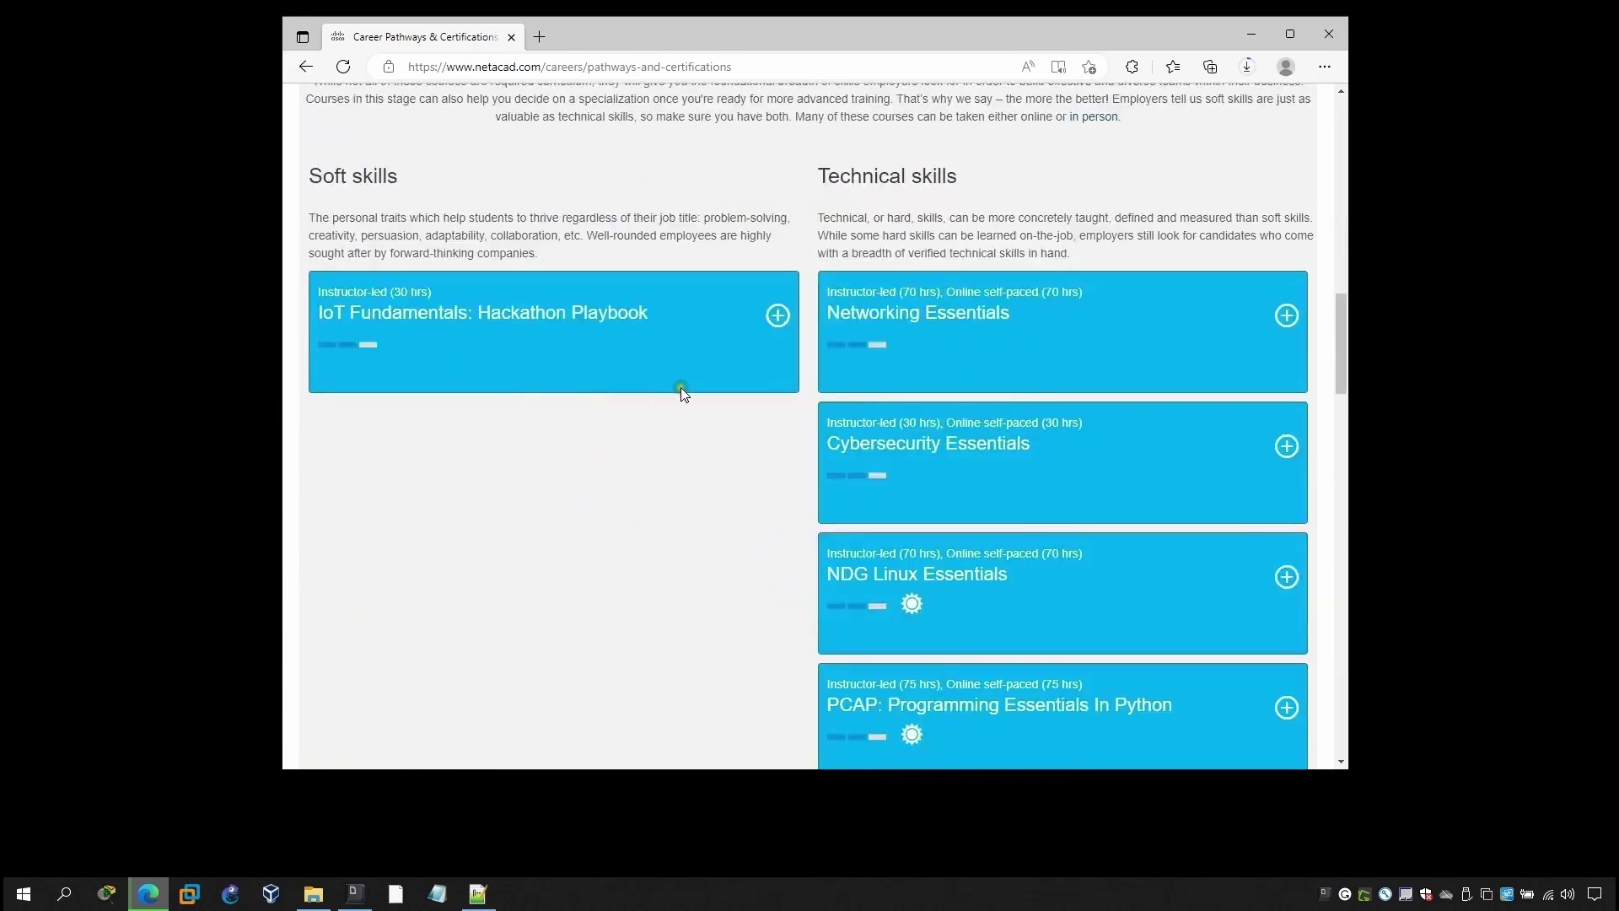
pyautogui.scroll(-8, 682, 389)
pyautogui.scroll(-6, 682, 394)
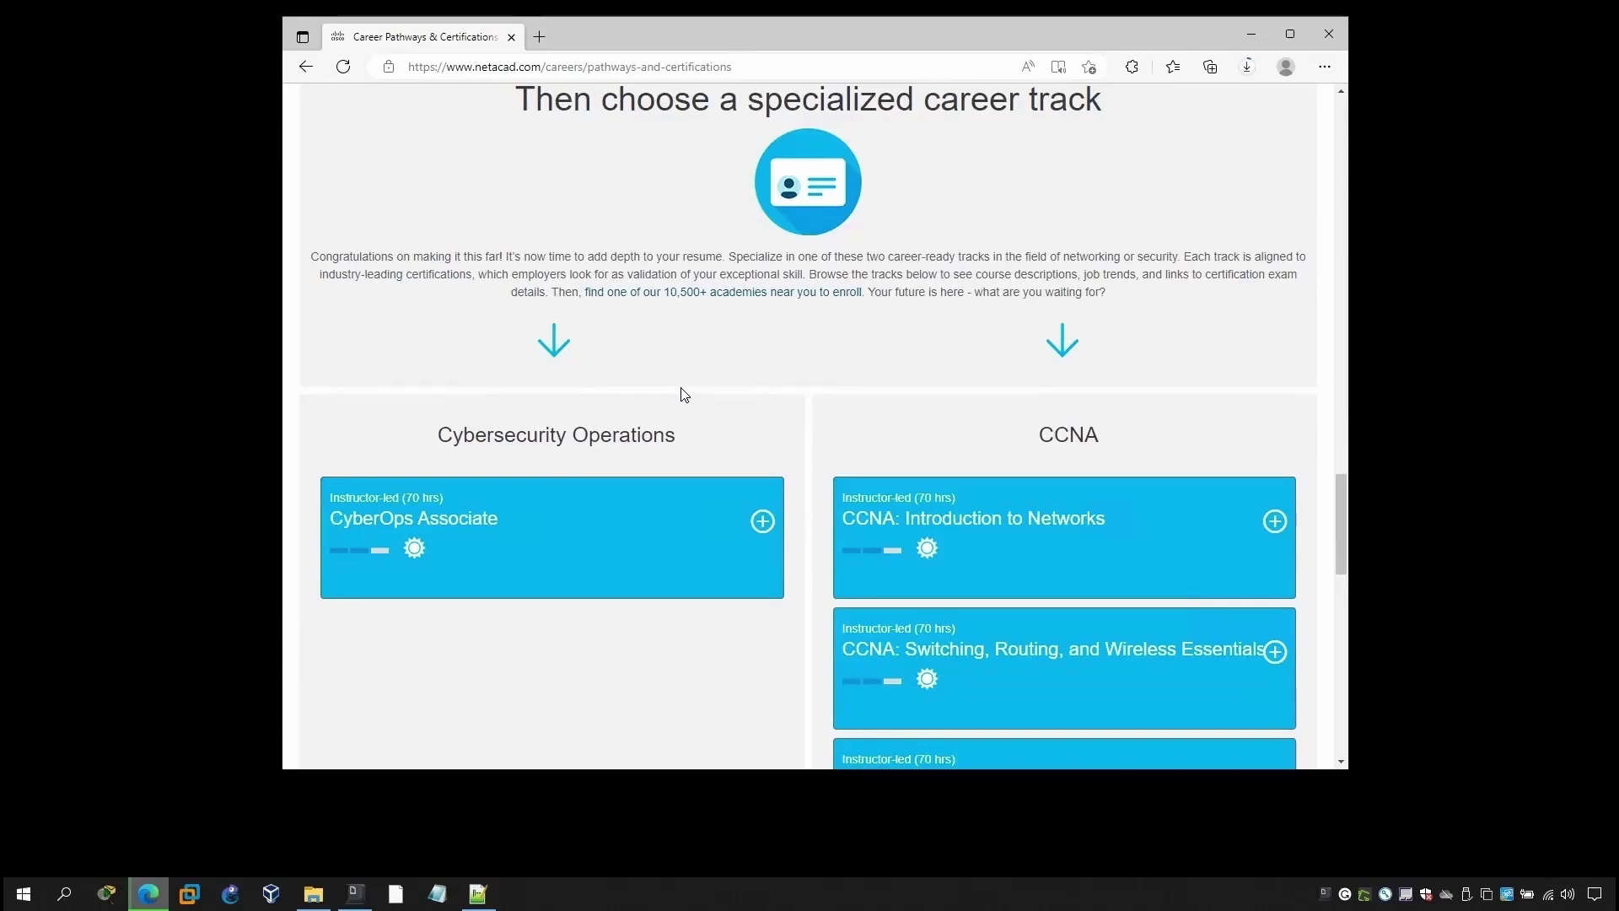
pyautogui.scroll(-1, 816, 447)
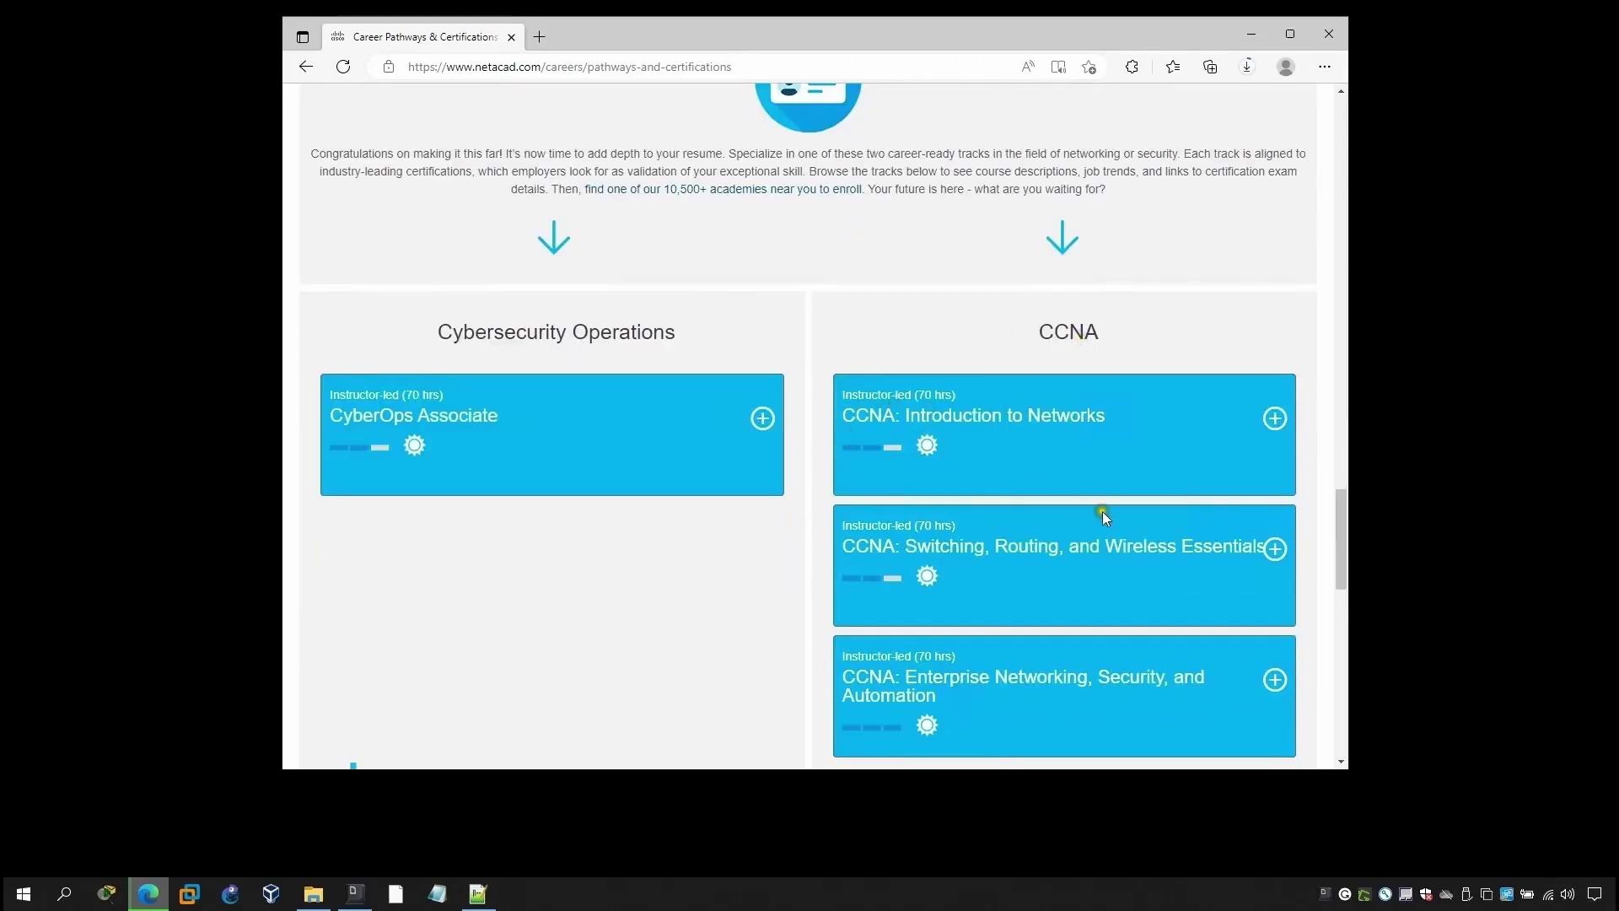
pyautogui.scroll(-2, 1106, 516)
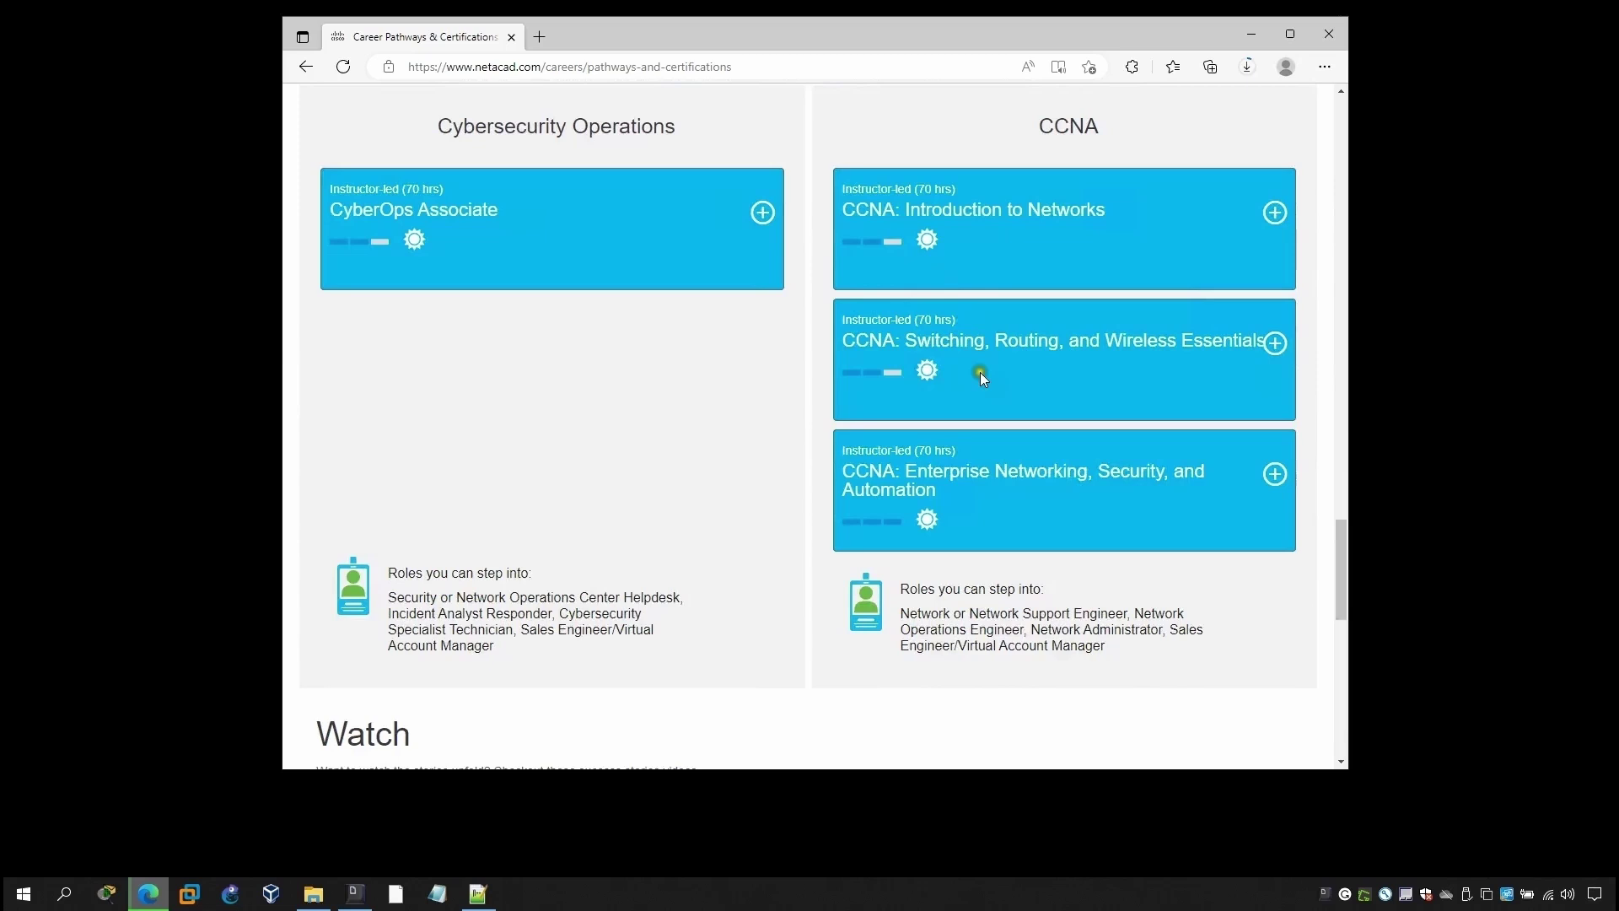
pyautogui.click(1236, 231)
pyautogui.scroll(7, 1236, 231)
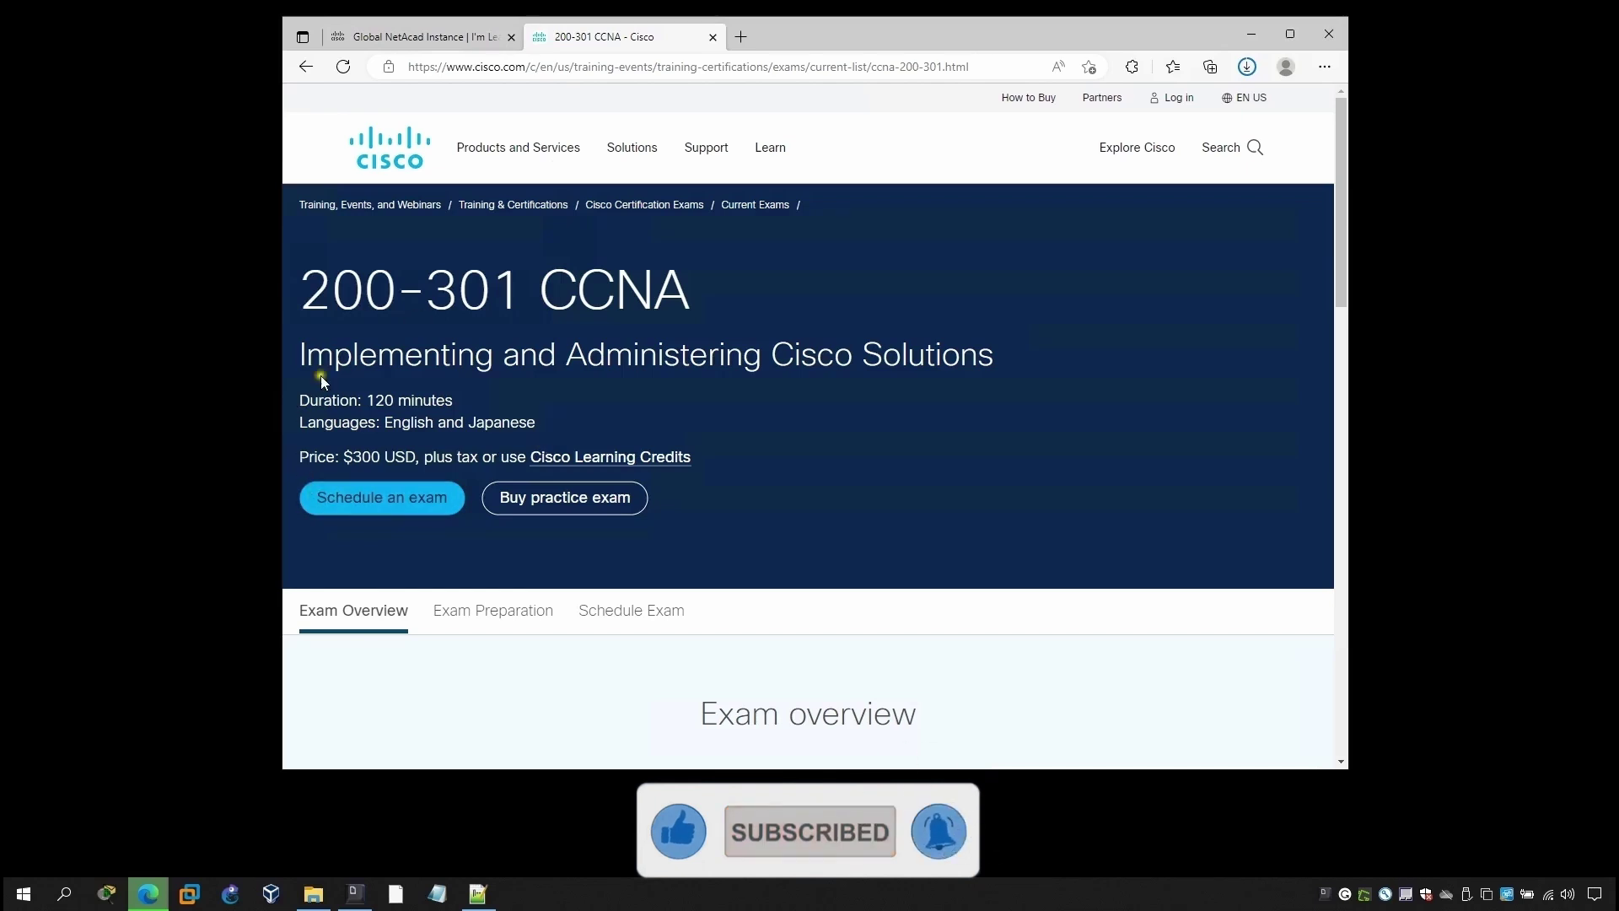
# Close the CCNA tab, log out of NetAcad, and open C:\CCNA 200-301 in File Explorer
pyautogui.click(712, 36)
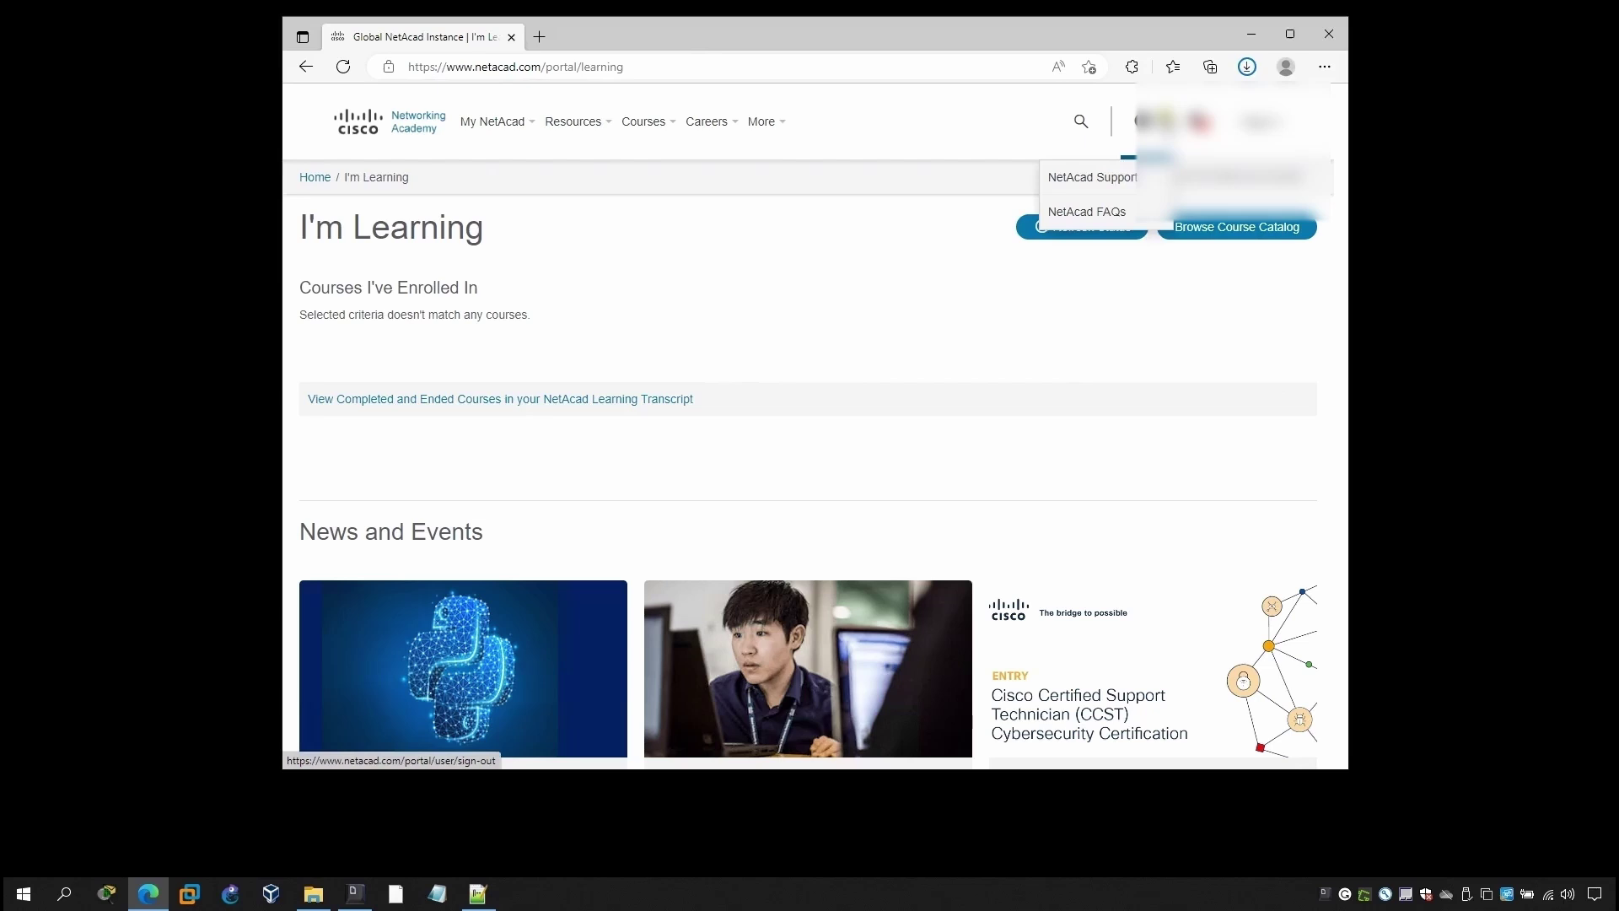
pyautogui.click(1181, 366)
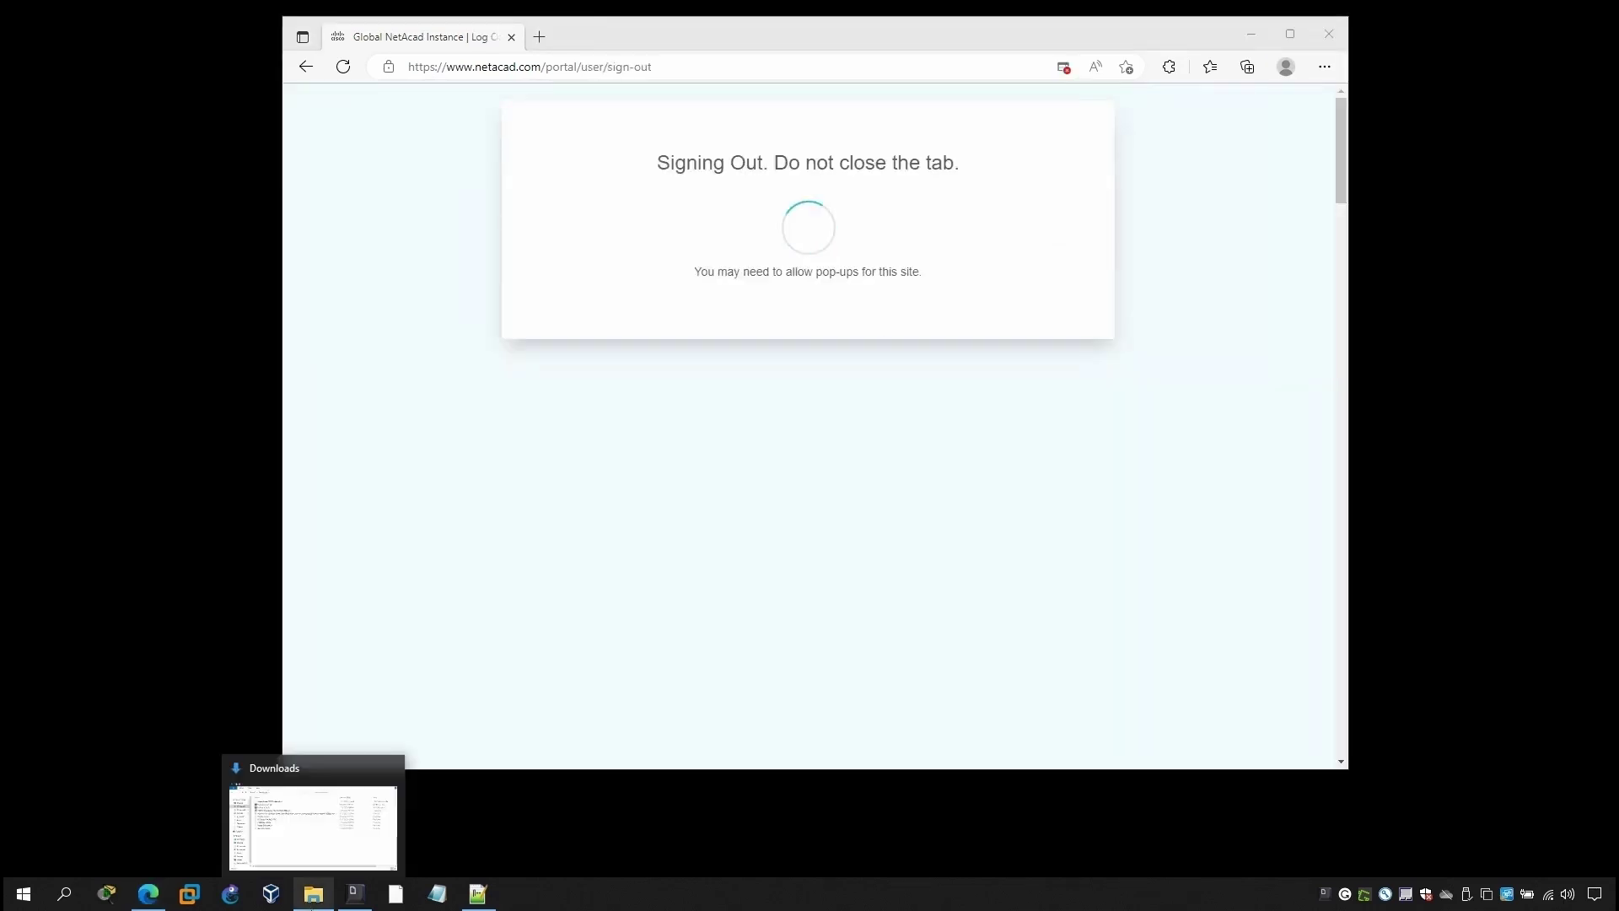
pyautogui.click(307, 899)
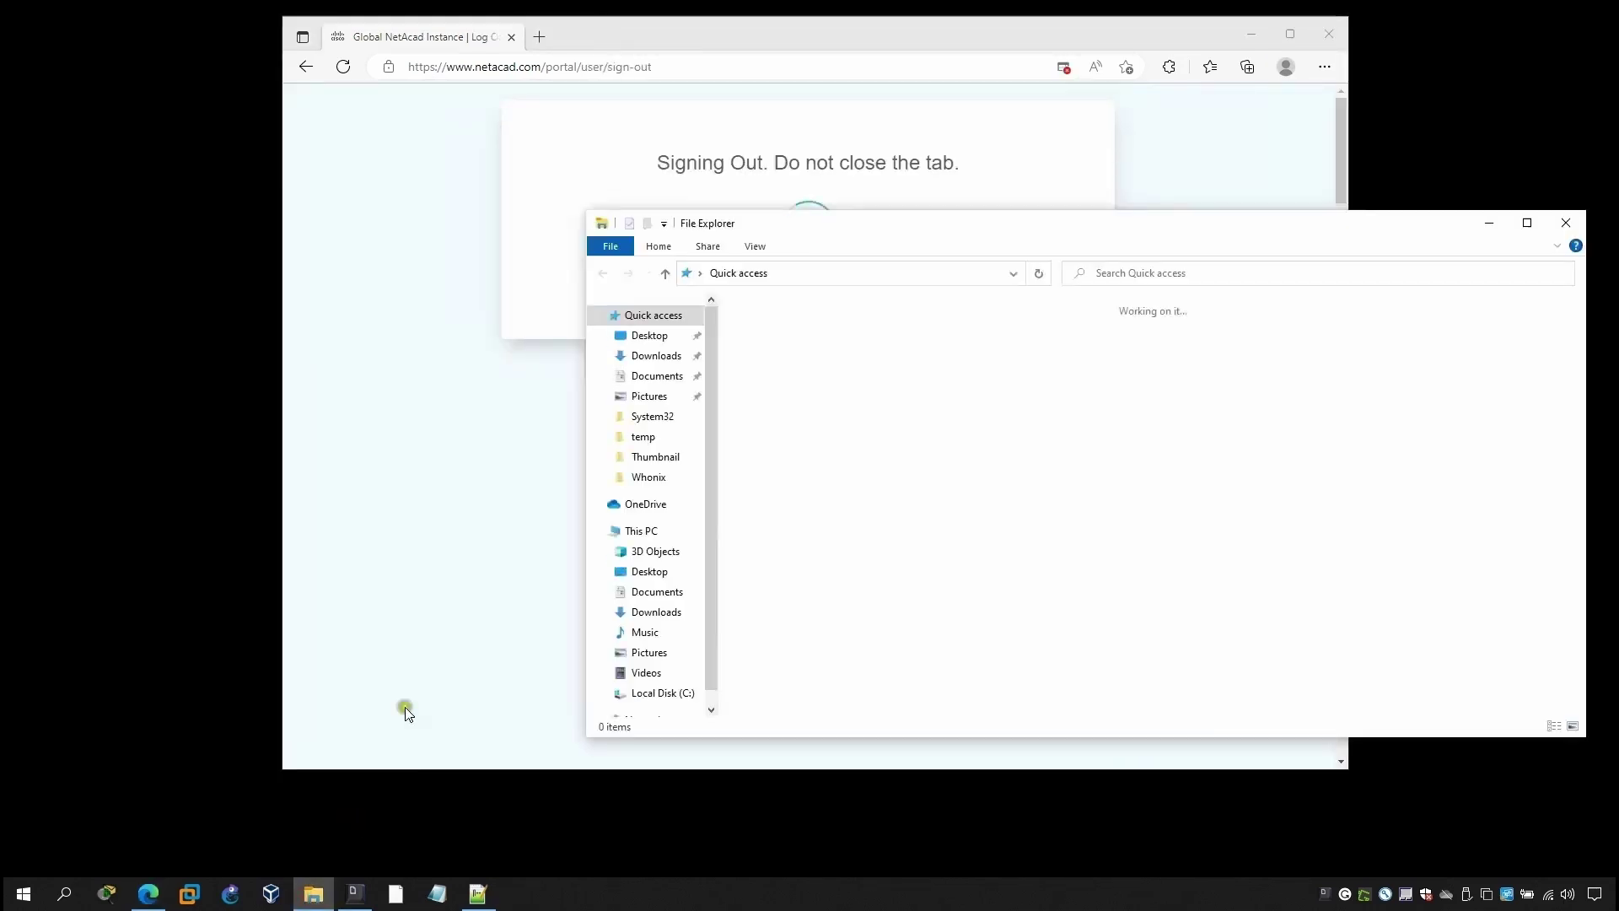
pyautogui.click(646, 692)
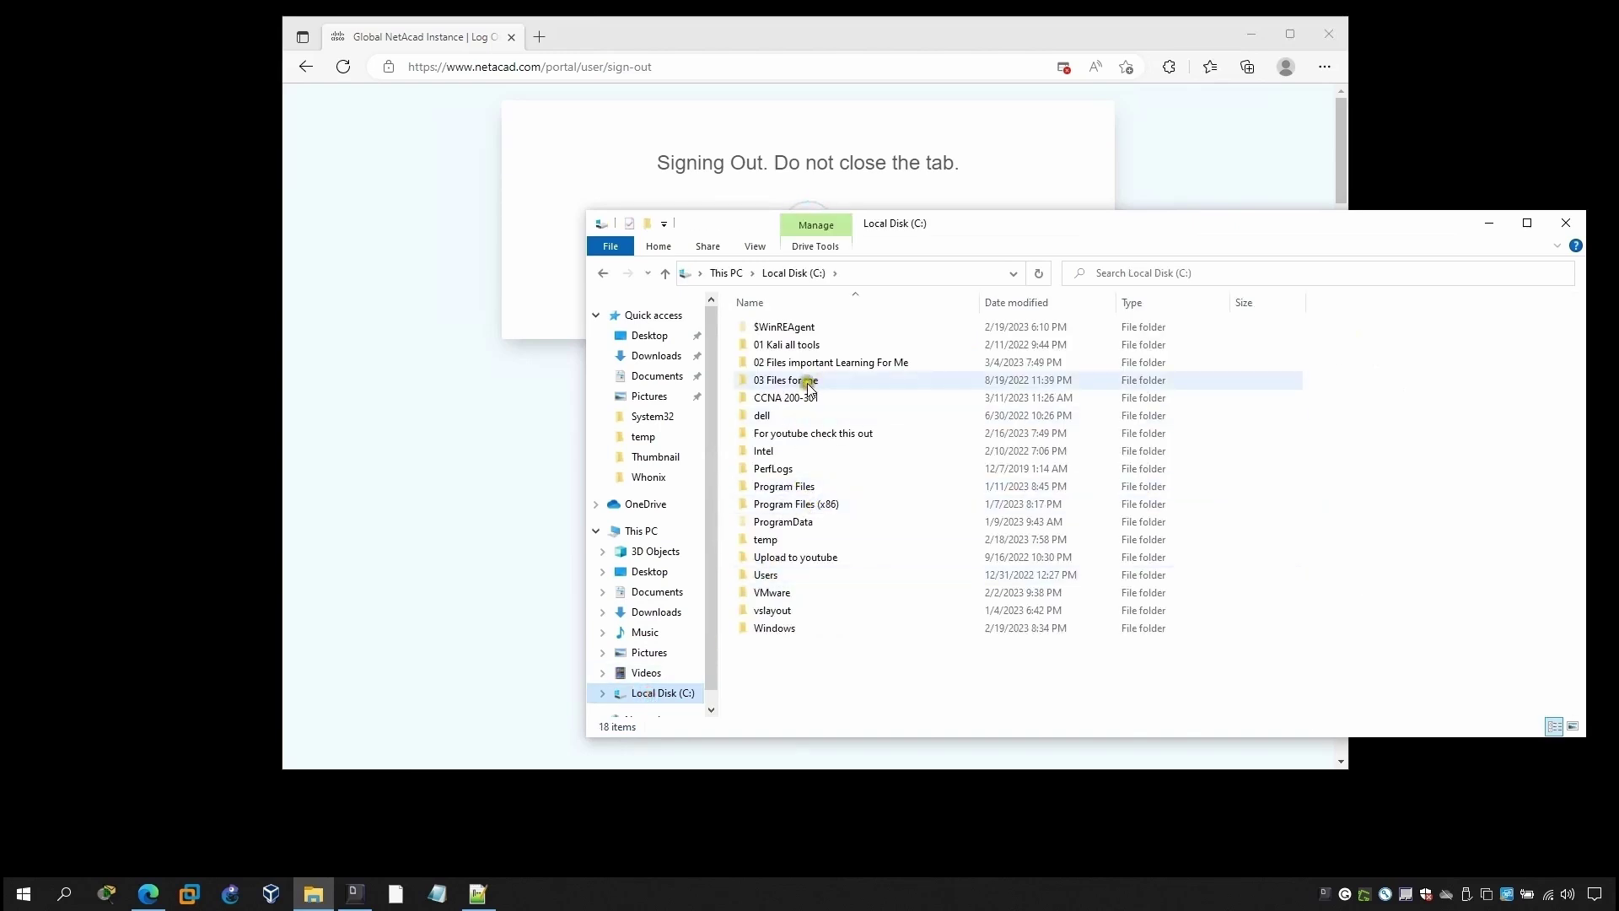
pyautogui.doubleClick(793, 398)
pyautogui.moveTo(953, 230); pyautogui.dragTo(592, 232)
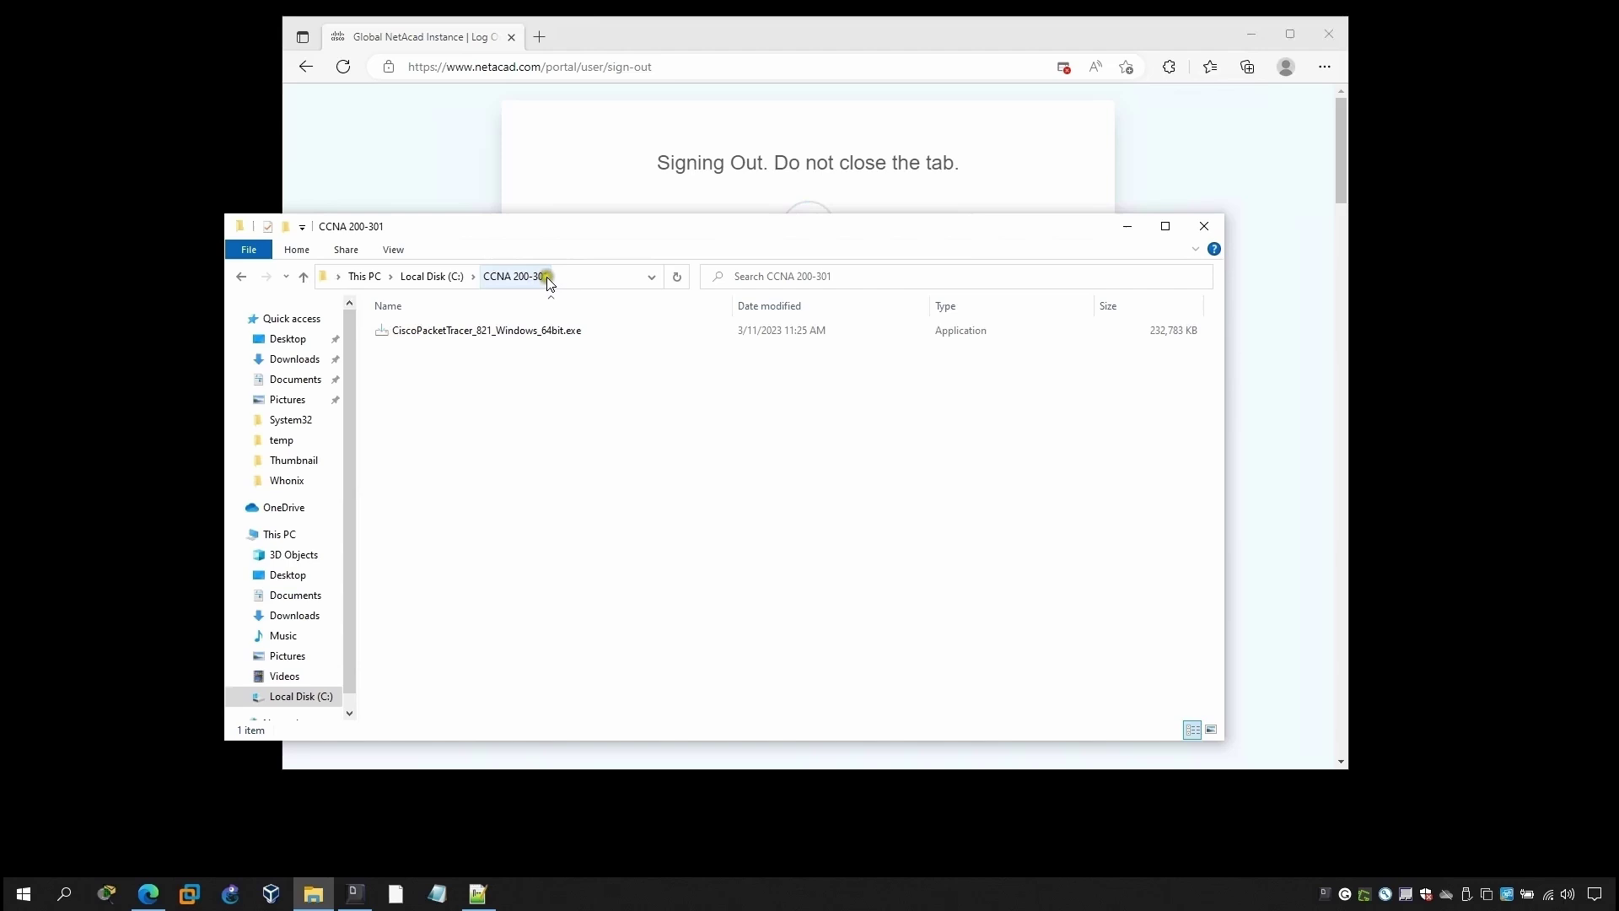
# Run CiscoPacketTracer_821_Windows_64bit.exe as administrator and accept the license agreement
pyautogui.click(396, 330)
pyautogui.rightClick(386, 331)
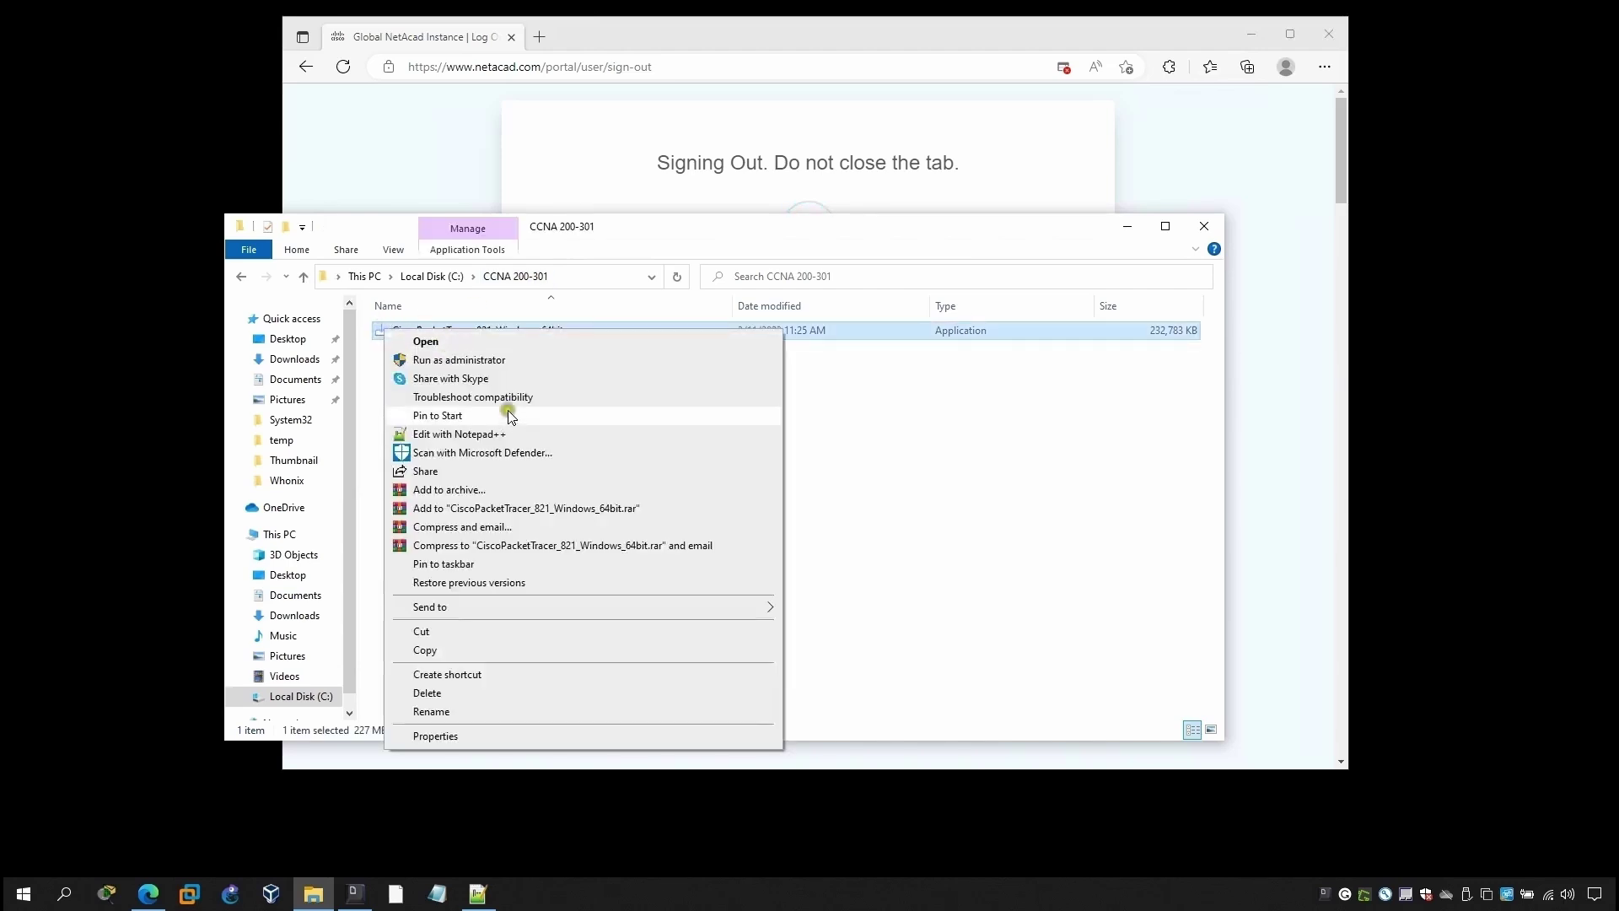
pyautogui.click(439, 366)
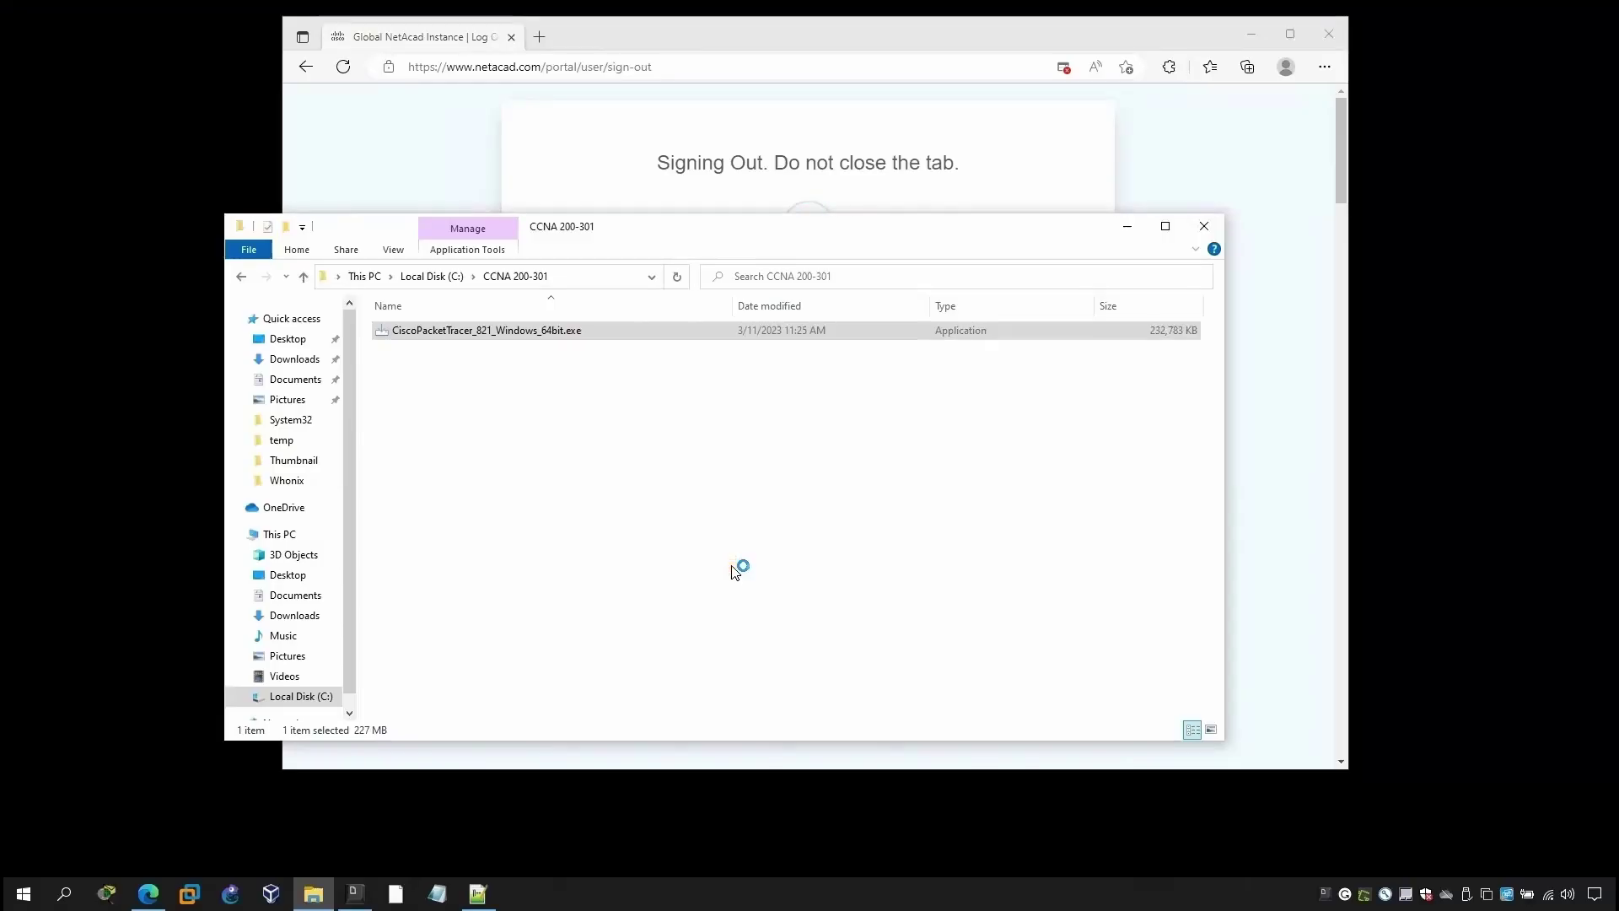
pyautogui.click(675, 532)
pyautogui.click(909, 582)
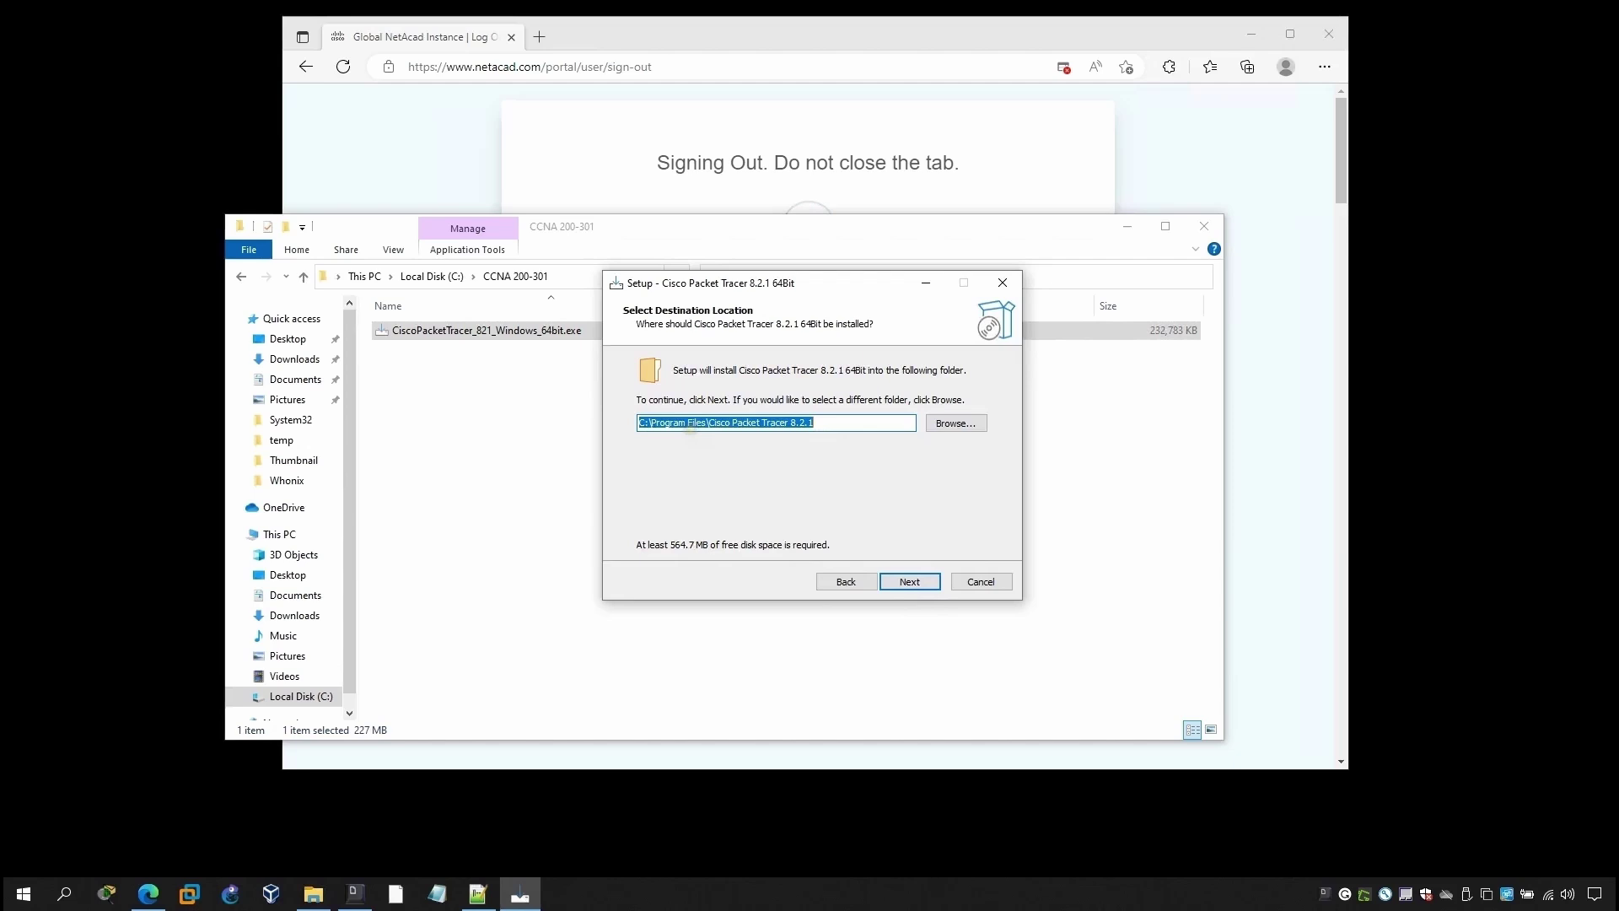
# Install to the default folder with only a desktop shortcut, then finish and launch Packet Tracer
pyautogui.click(909, 582)
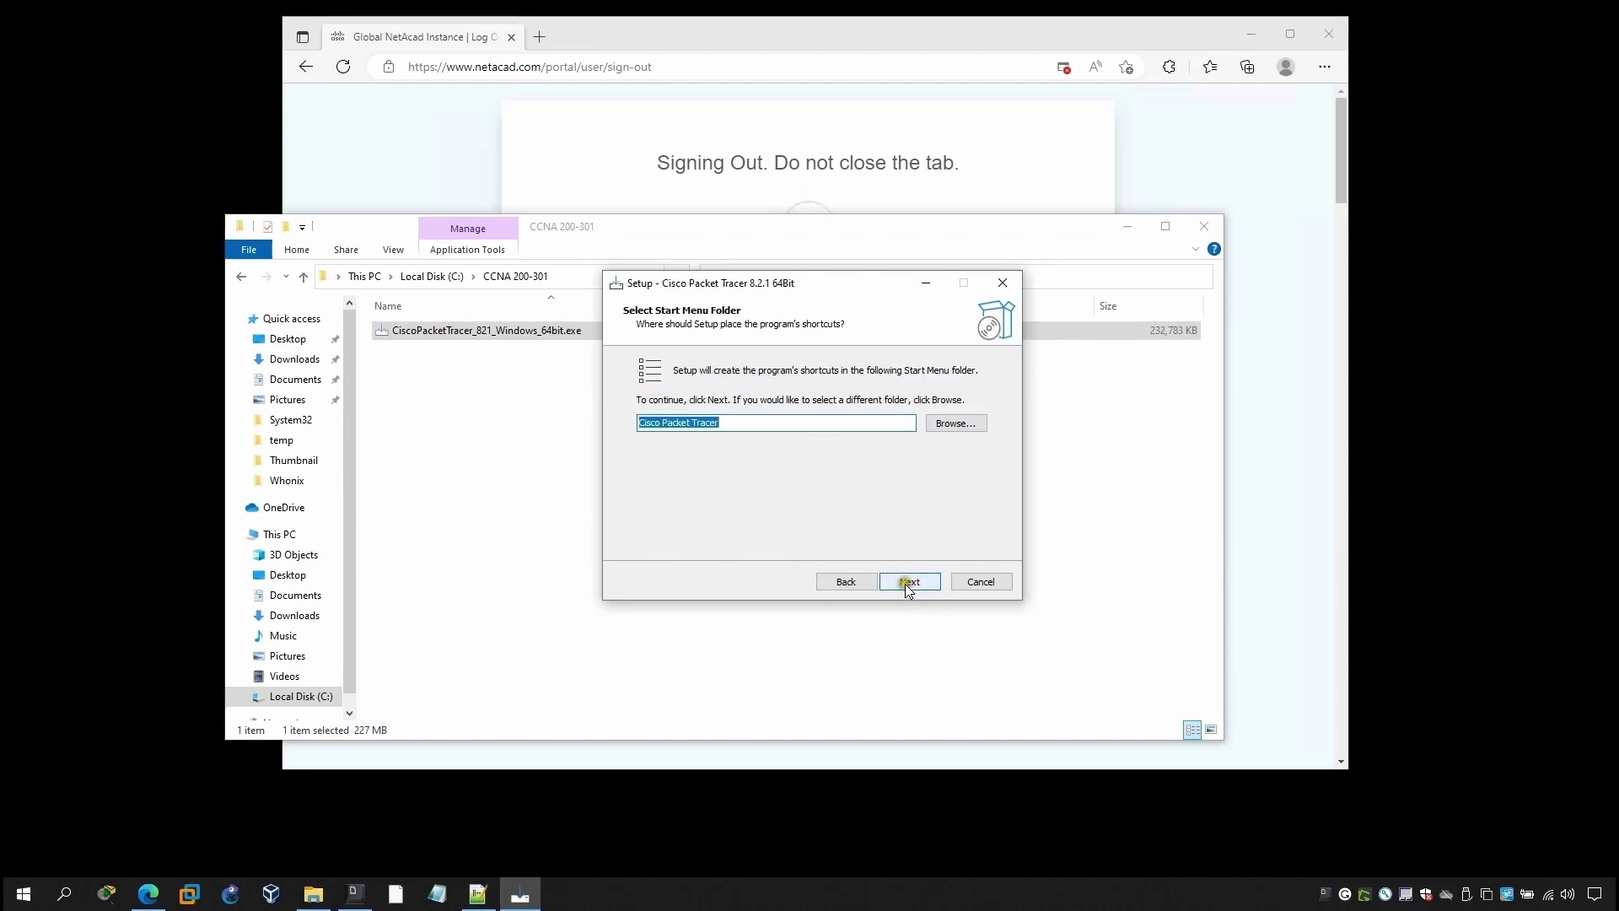
pyautogui.click(907, 583)
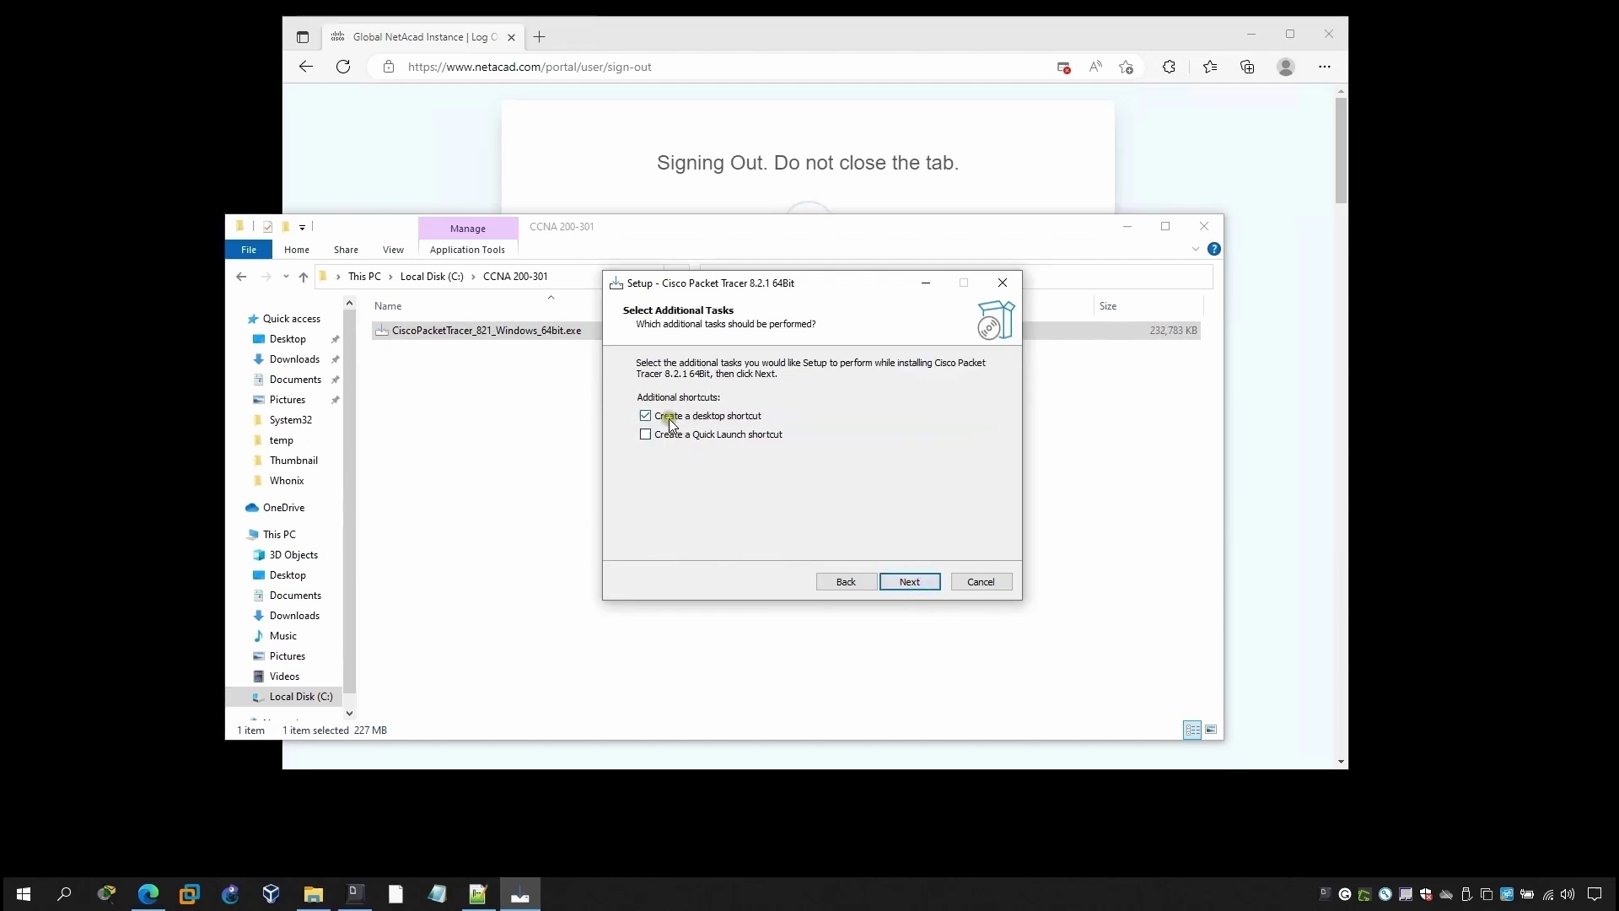
pyautogui.click(908, 582)
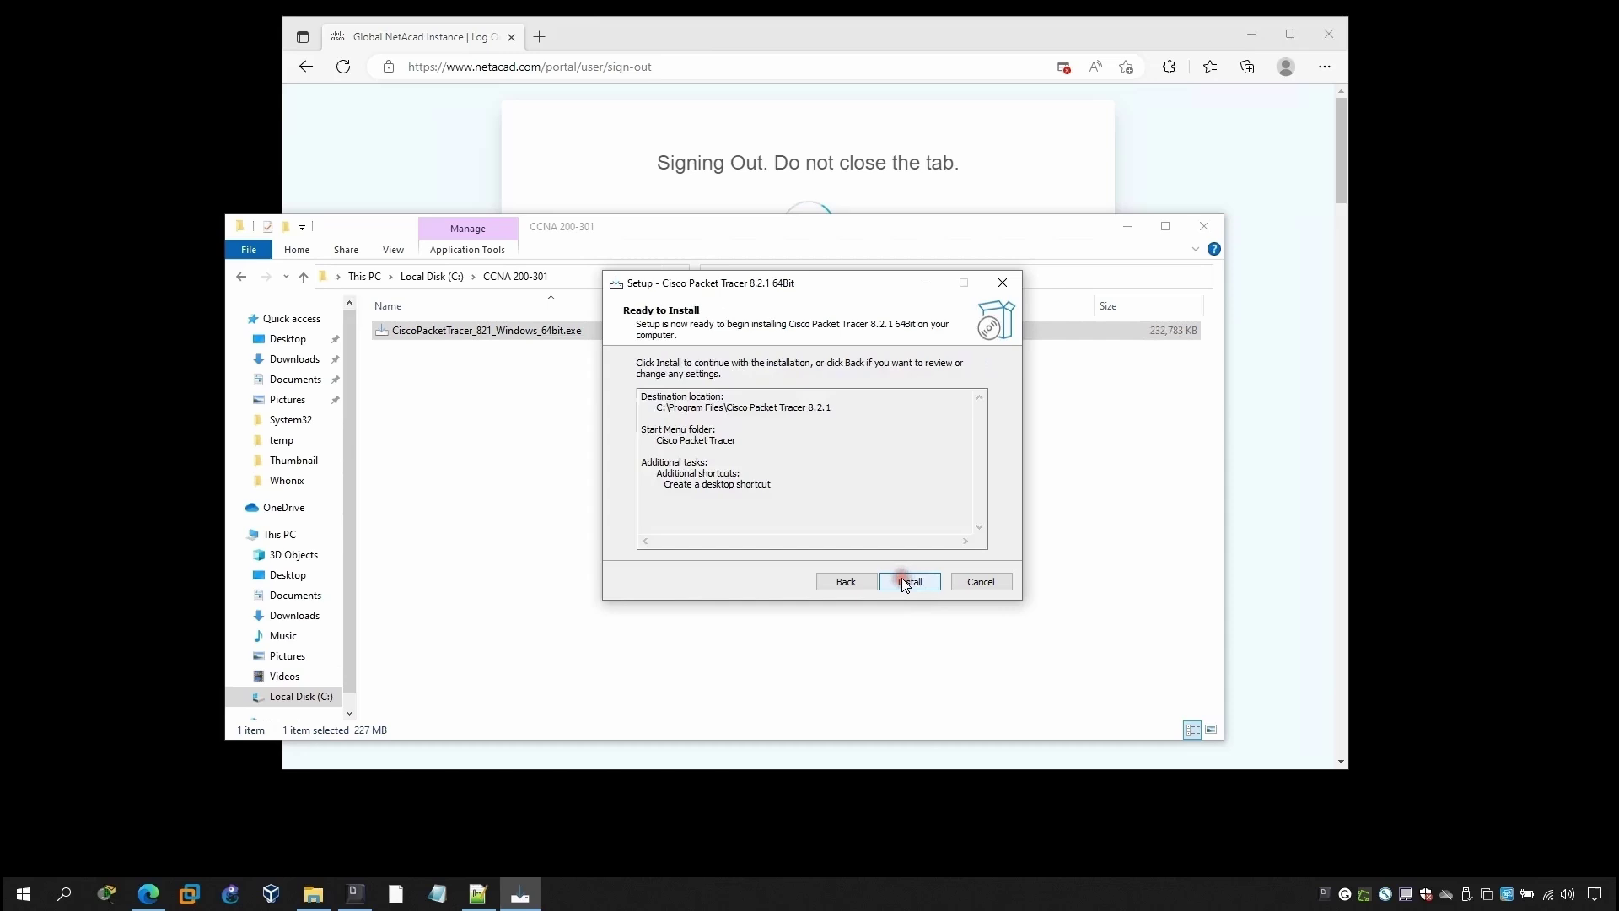
pyautogui.click(904, 582)
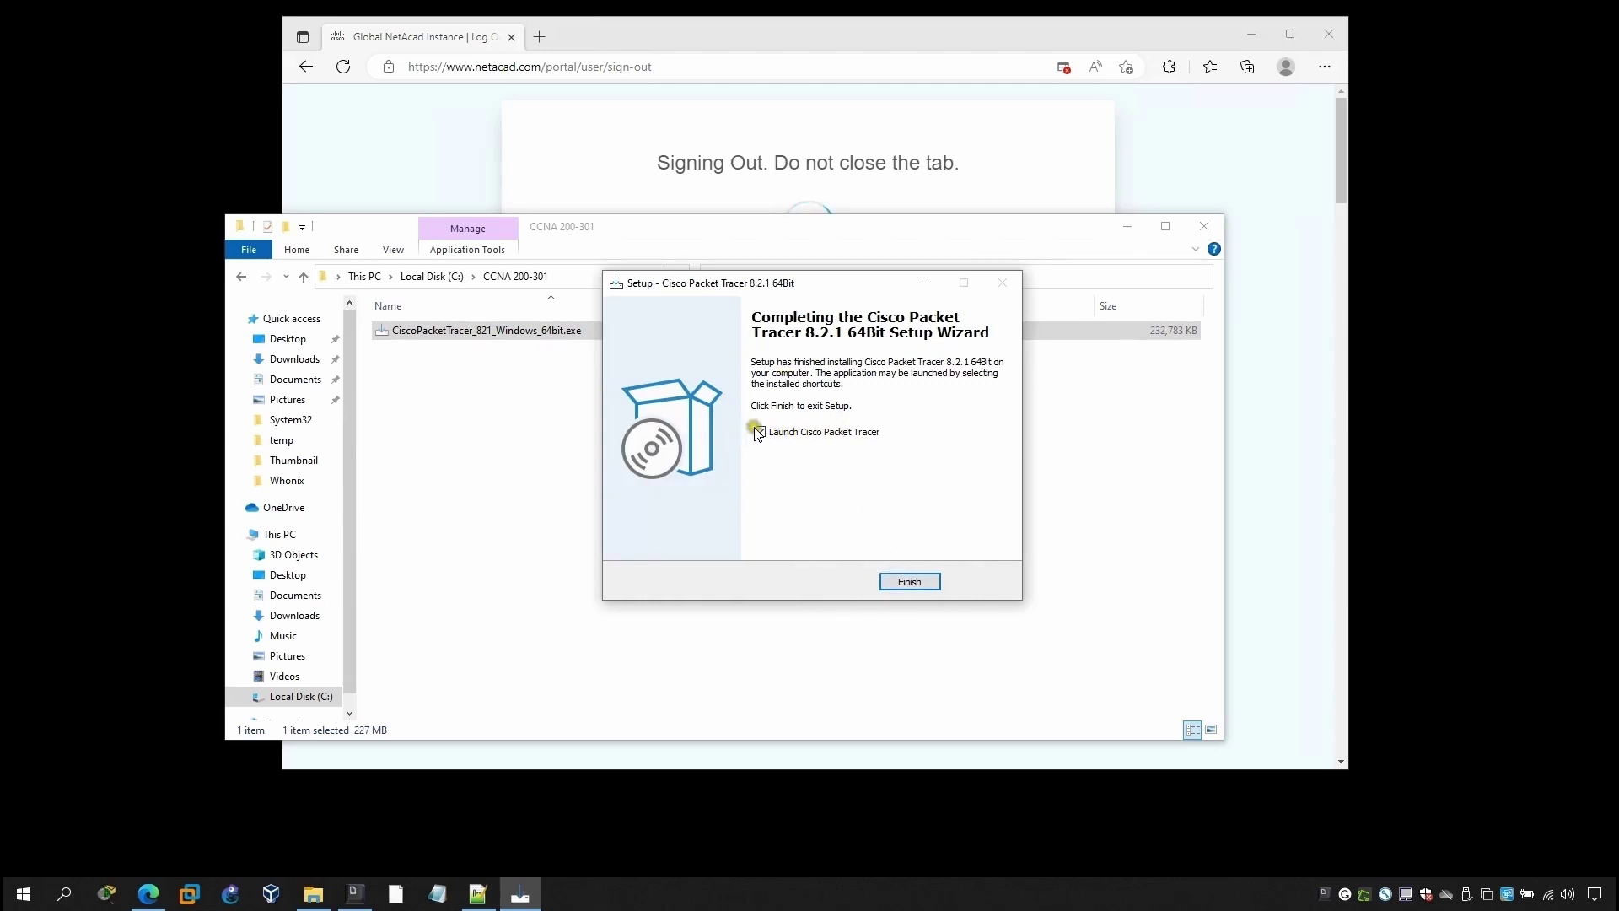
pyautogui.click(919, 582)
pyautogui.click(907, 581)
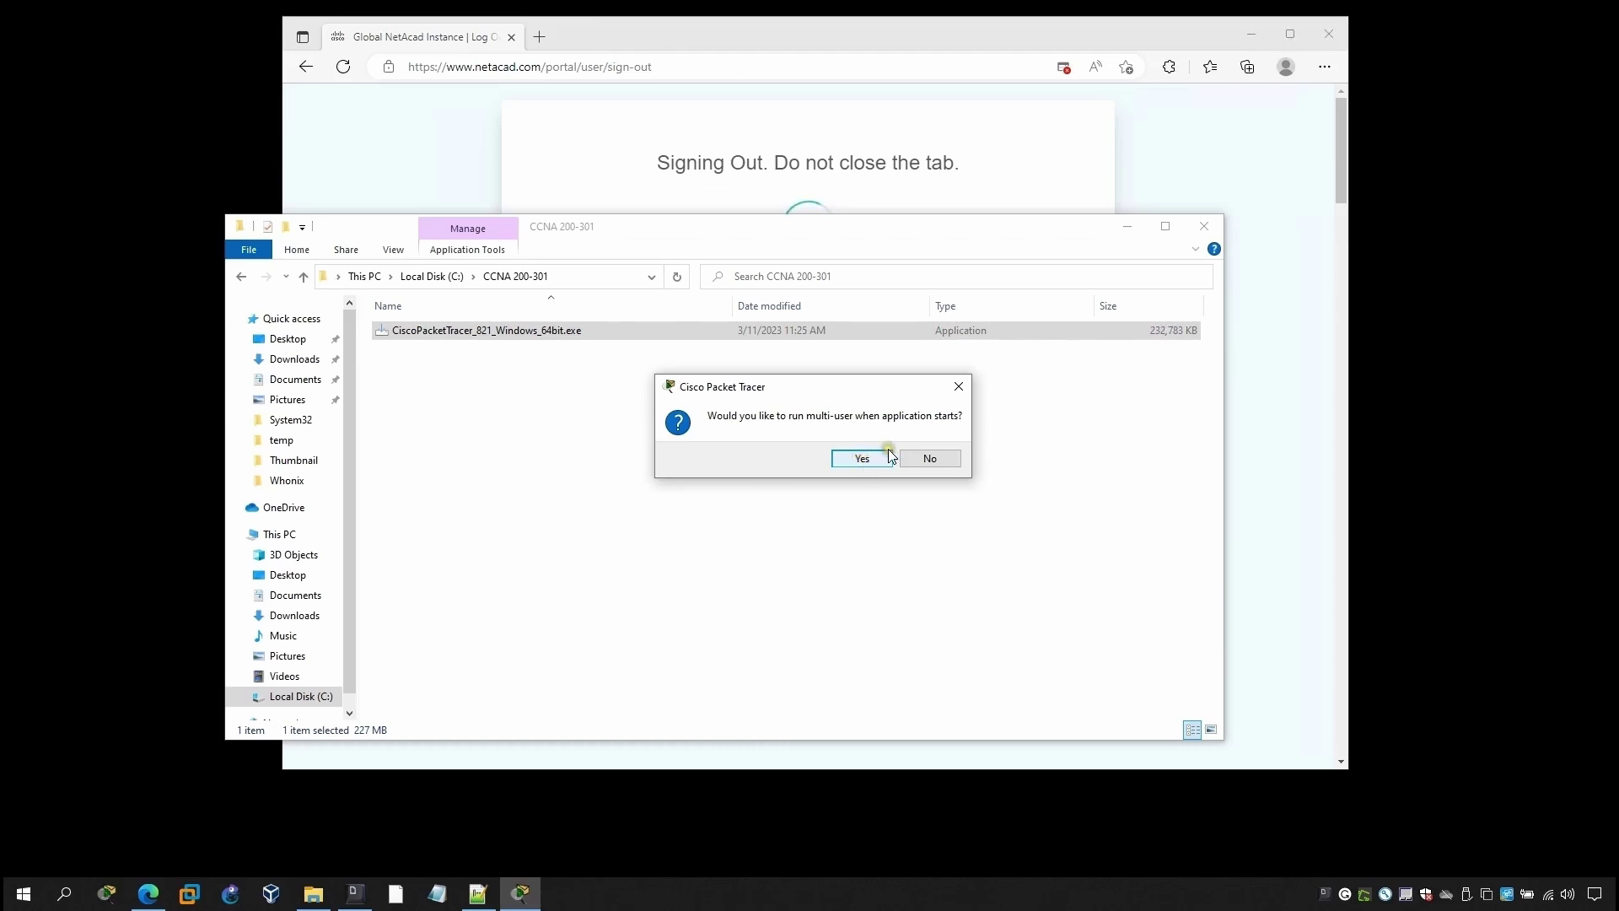
# Run Packet Tracer in multi-user mode and choose Networking Academy sign-in
pyautogui.click(852, 455)
pyautogui.click(858, 460)
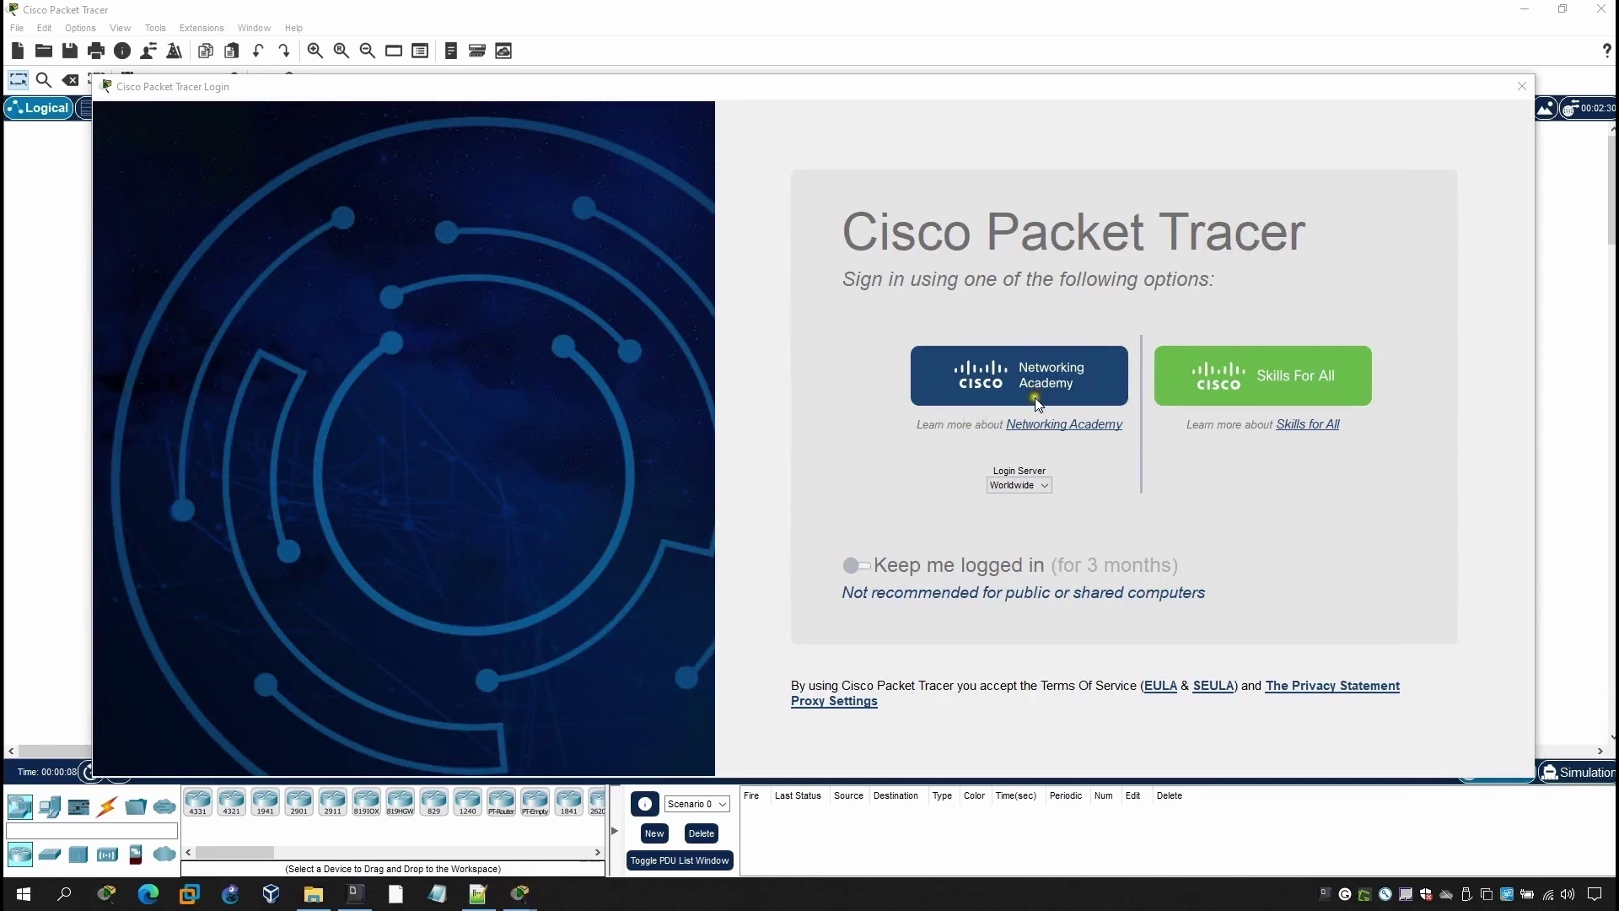
pyautogui.click(991, 373)
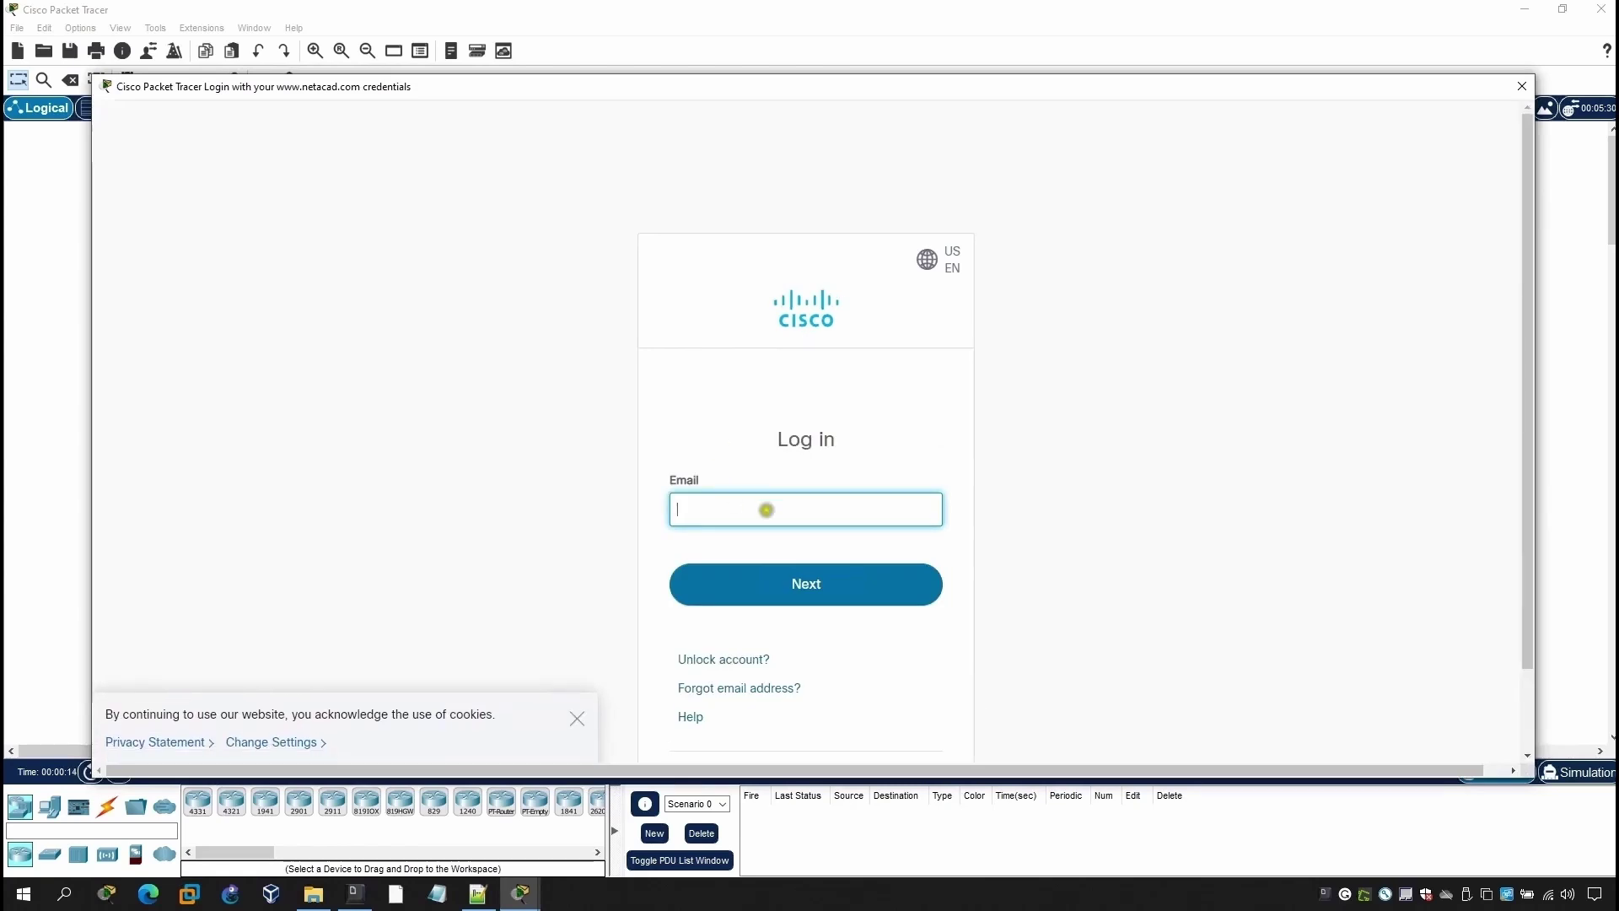
# Dismiss the cookie notice and paste in the account e-mail to continue login
pyautogui.click(763, 510)
pyautogui.click(576, 718)
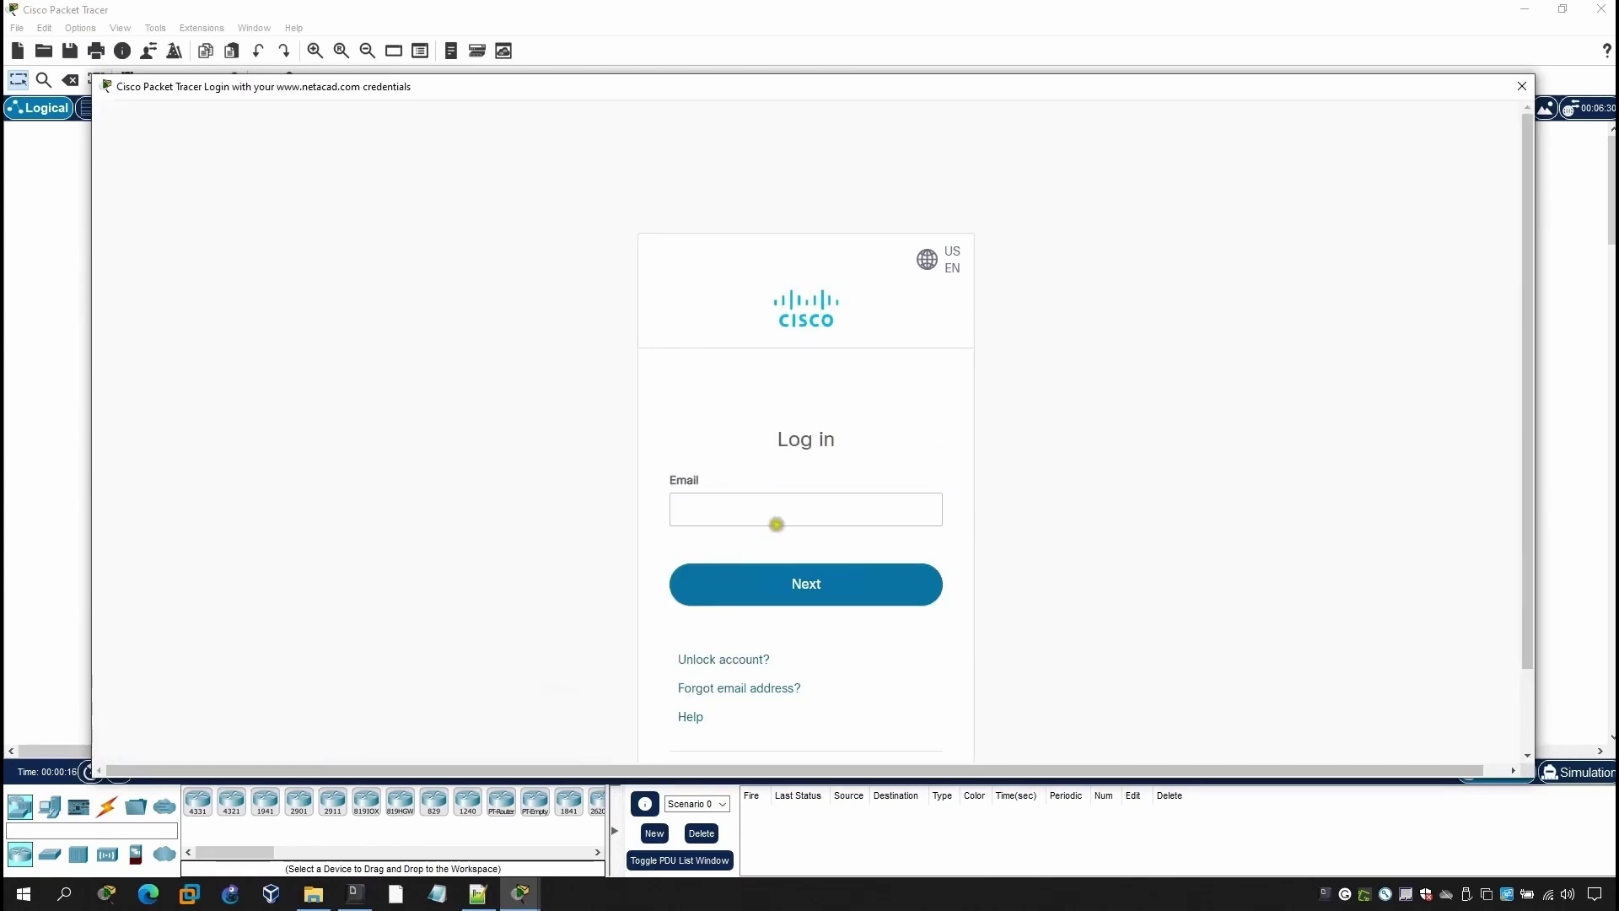
pyautogui.click(802, 509)
pyautogui.hotkey('ctrl', 'v')
pyautogui.press('Return')
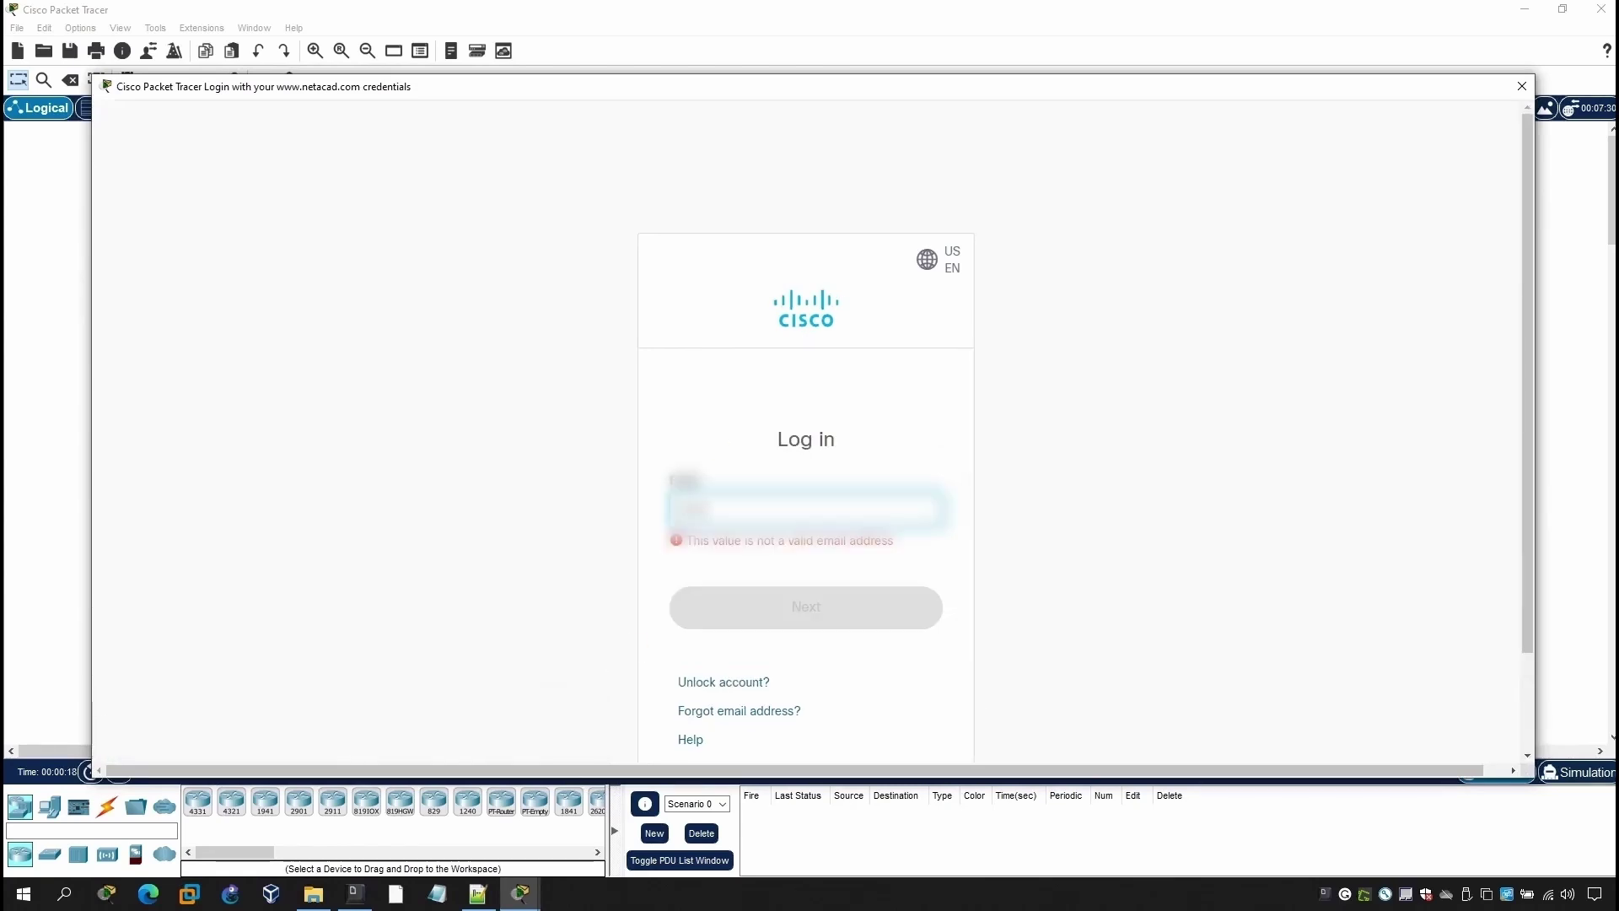
pyautogui.hotkey('ctrl', 'v')
pyautogui.press('Return')
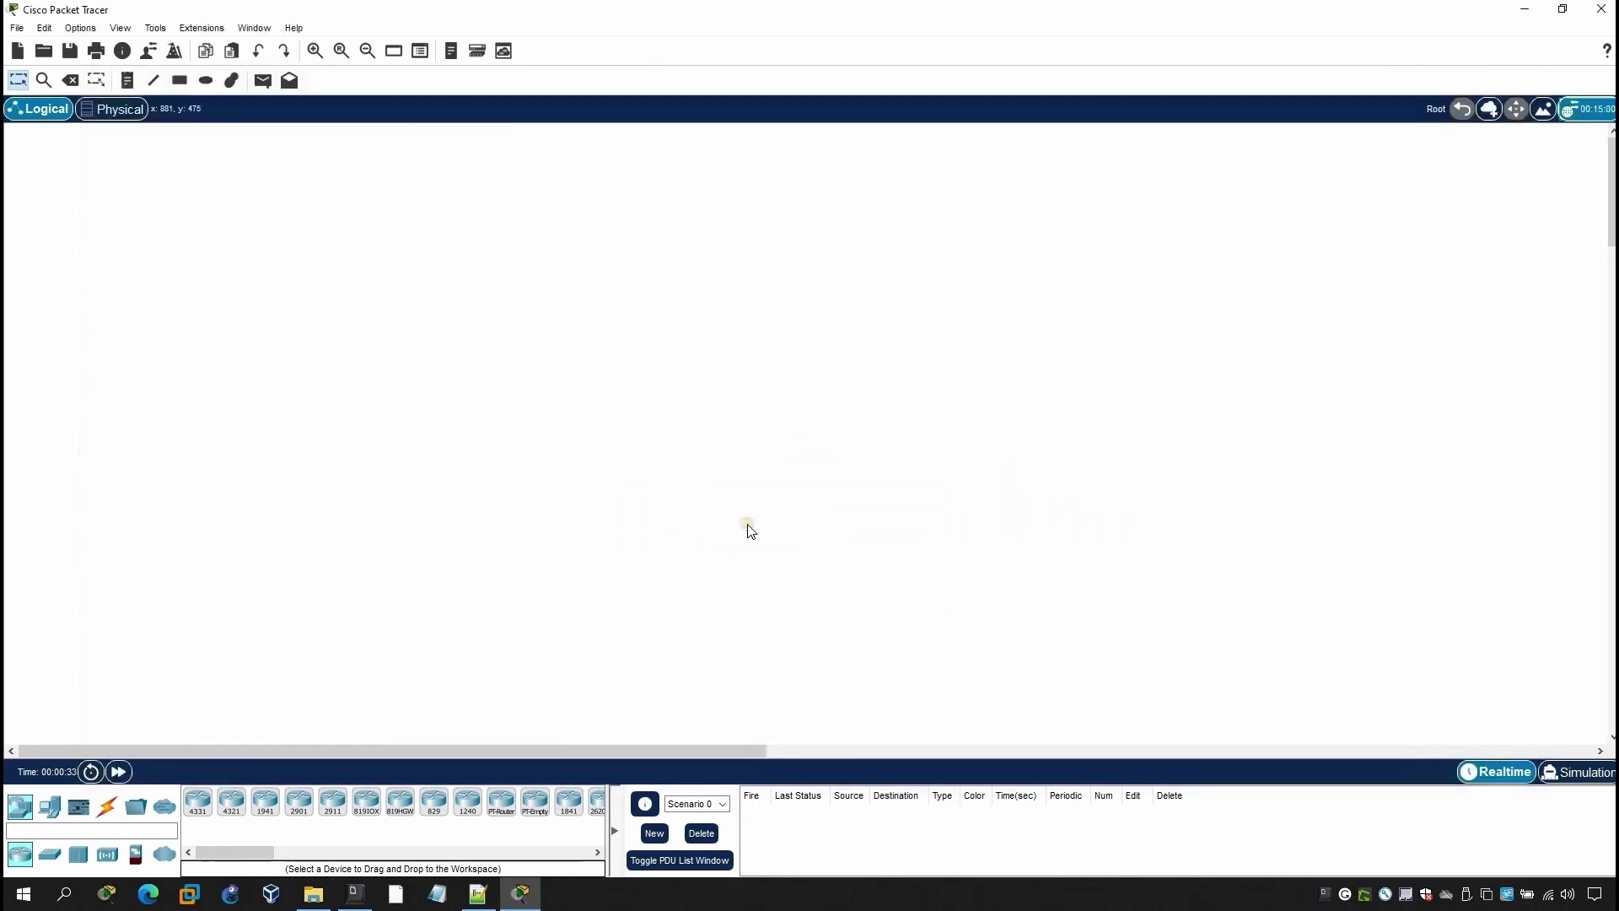